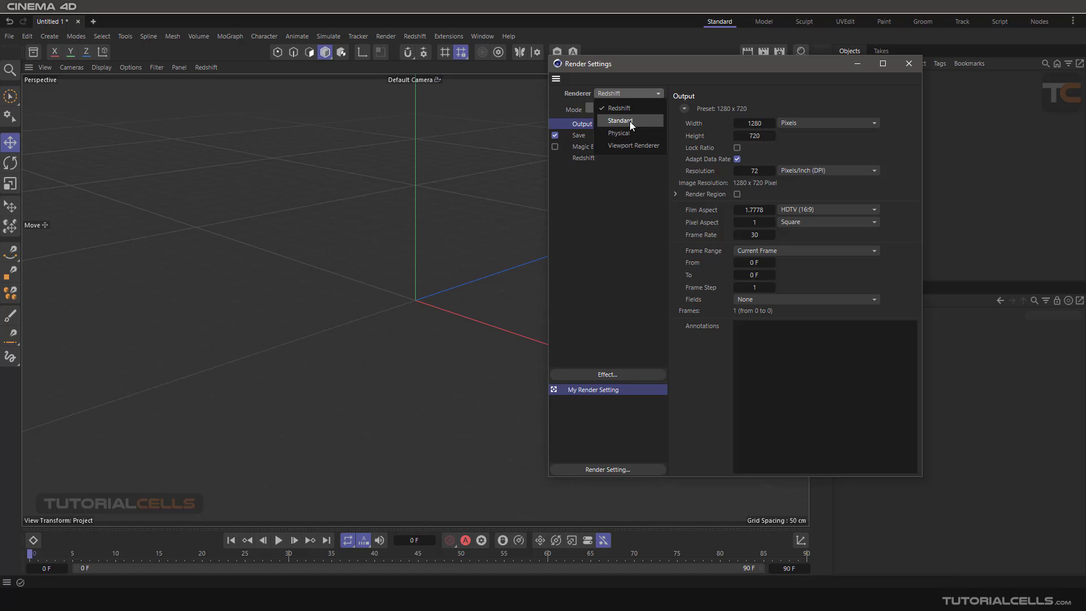
# Switch the renderer to Standard and close the render settings.
pyautogui.click(629, 121)
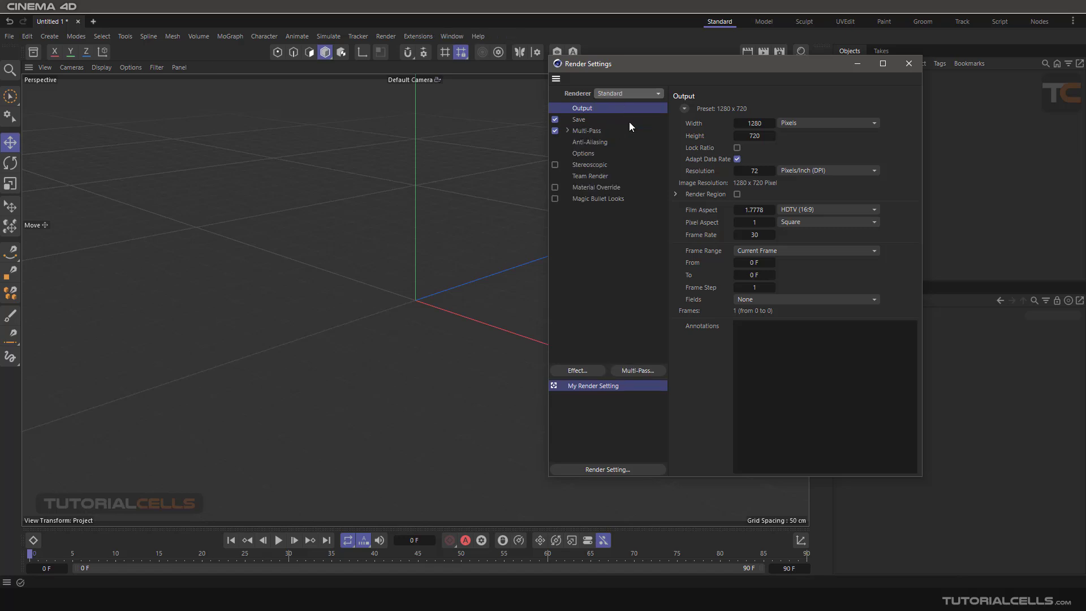
pyautogui.click(909, 64)
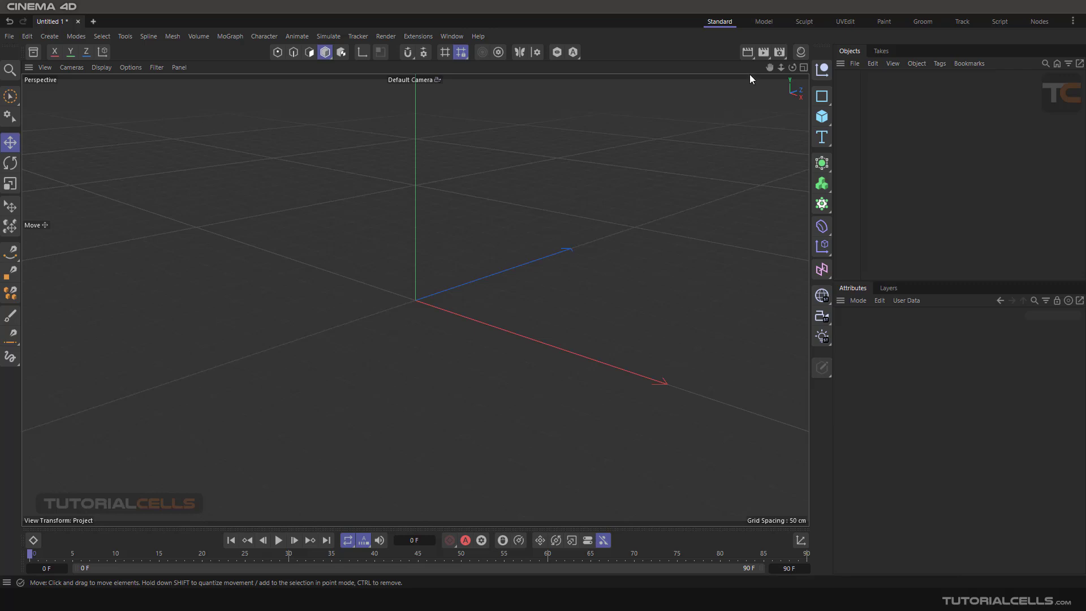
# Create a new standard material in the Material Manager and open it in the Material Editor, placed over the viewport.
pyautogui.click(800, 53)
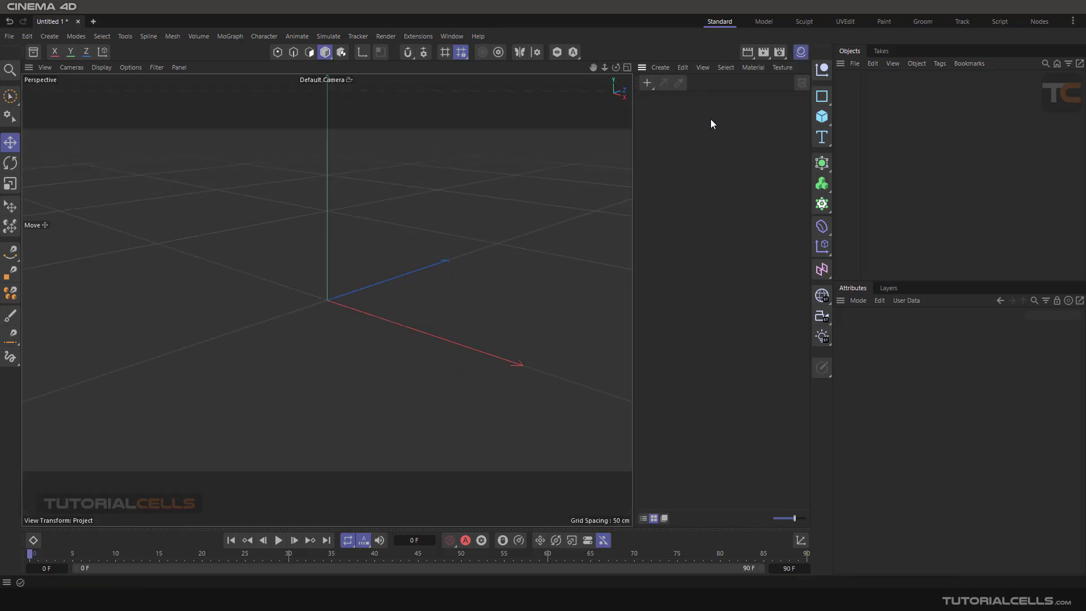
pyautogui.click(648, 82)
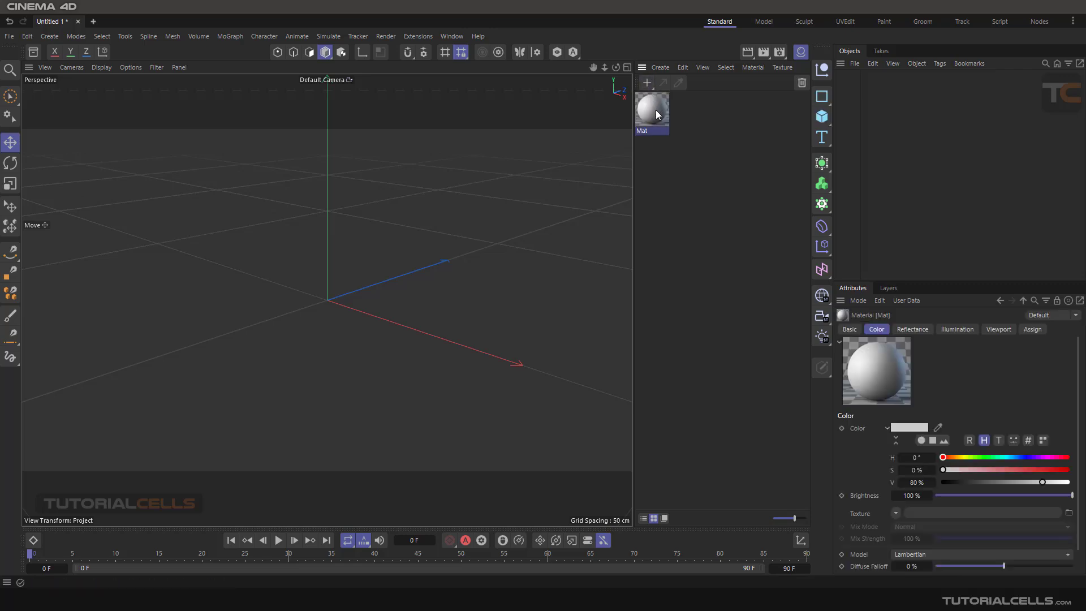
pyautogui.doubleClick(656, 110)
pyautogui.moveTo(730, 99); pyautogui.dragTo(452, 75)
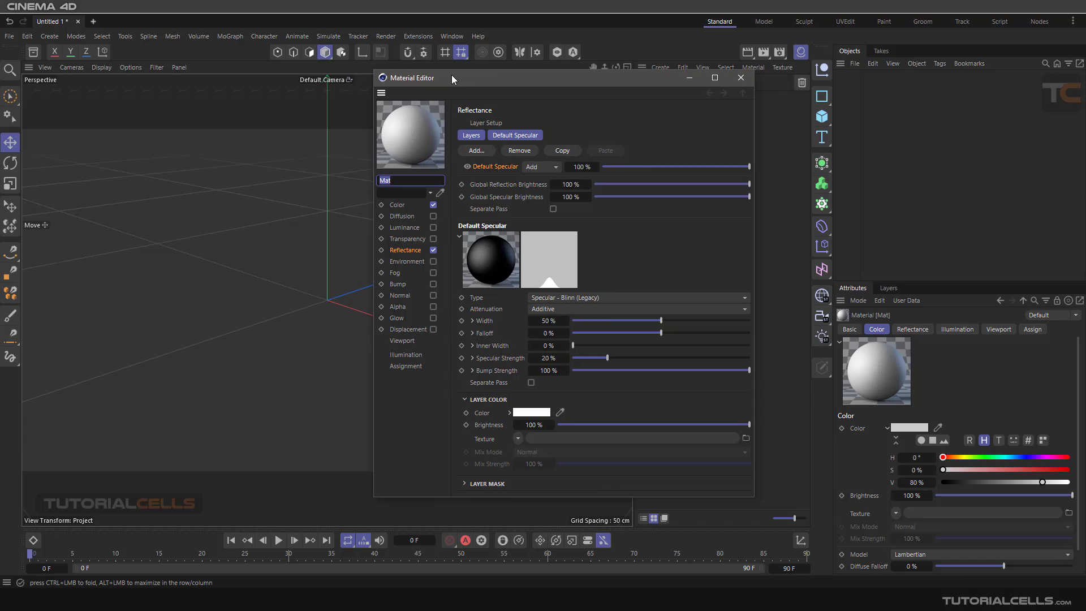
# Examine the material's Reflectance channel, comparing its layer list with the Default Specular layer's settings.
pyautogui.click(402, 252)
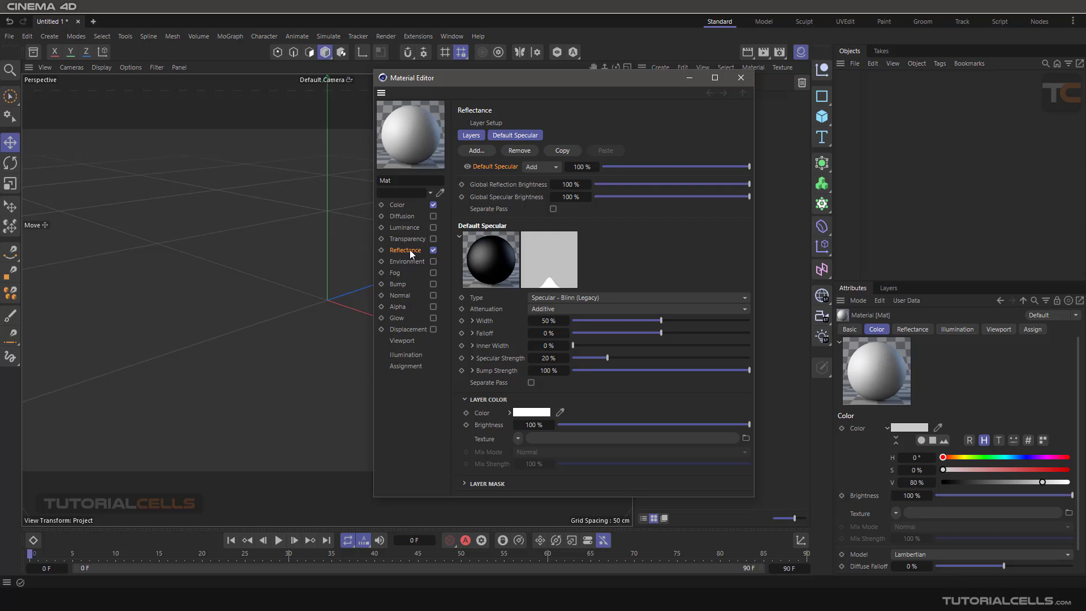
pyautogui.click(471, 136)
pyautogui.click(498, 136)
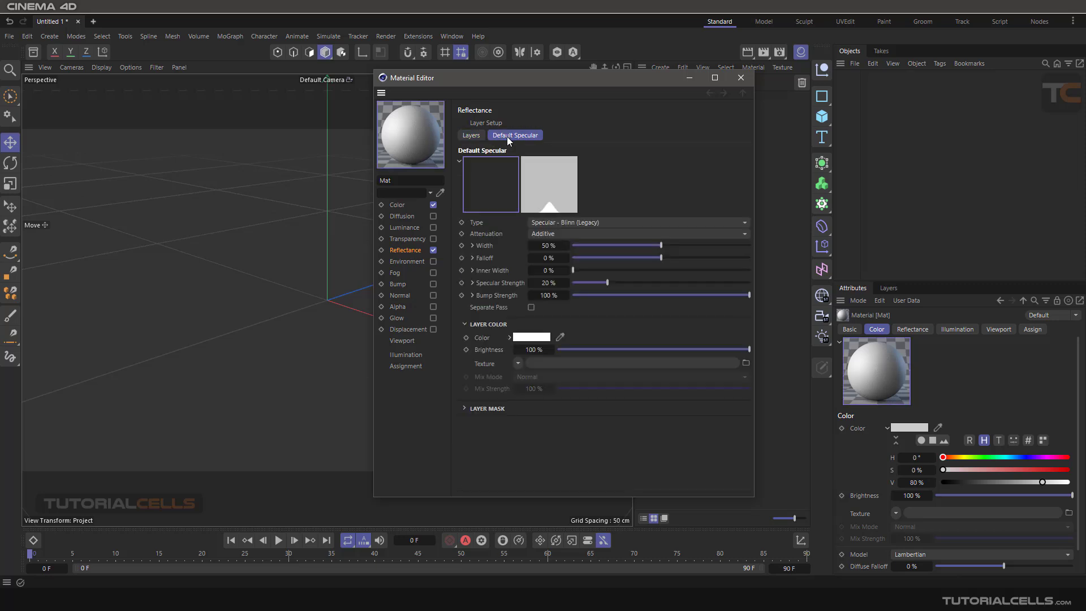
pyautogui.click(471, 139)
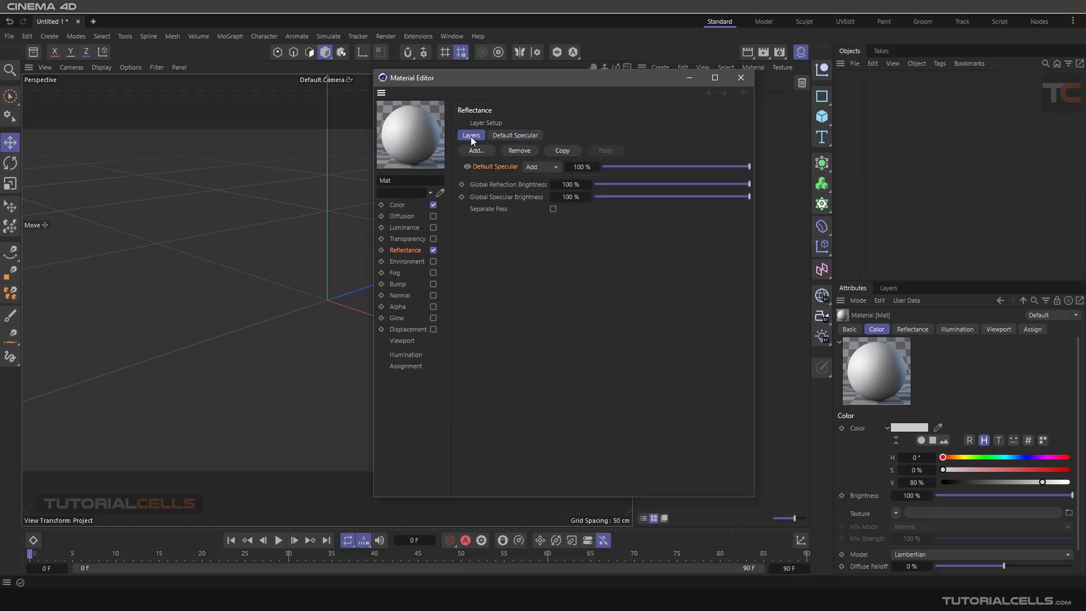
pyautogui.click(505, 139)
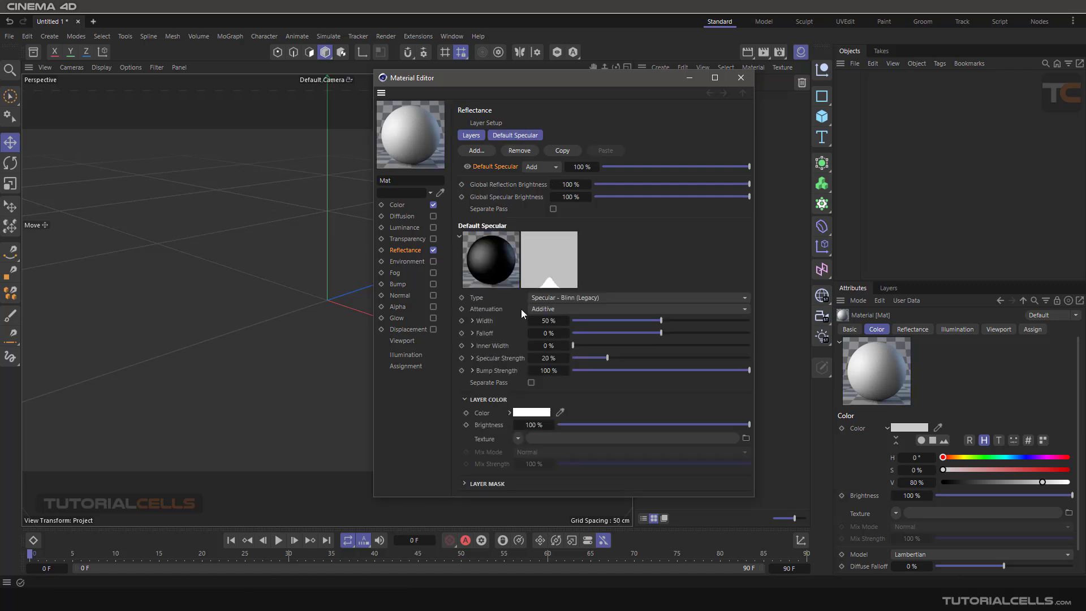
pyautogui.click(473, 141)
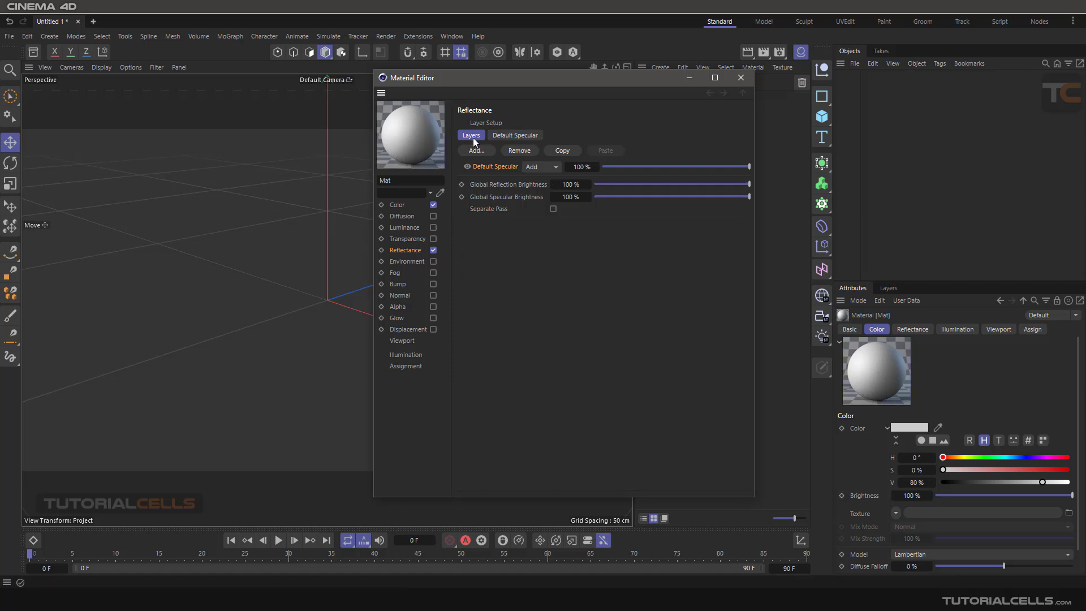
pyautogui.click(513, 139)
pyautogui.click(472, 136)
# Open the material preview in a separate window, enlarge it and place it beside the Material Editor.
pyautogui.rightClick(412, 125)
pyautogui.click(448, 164)
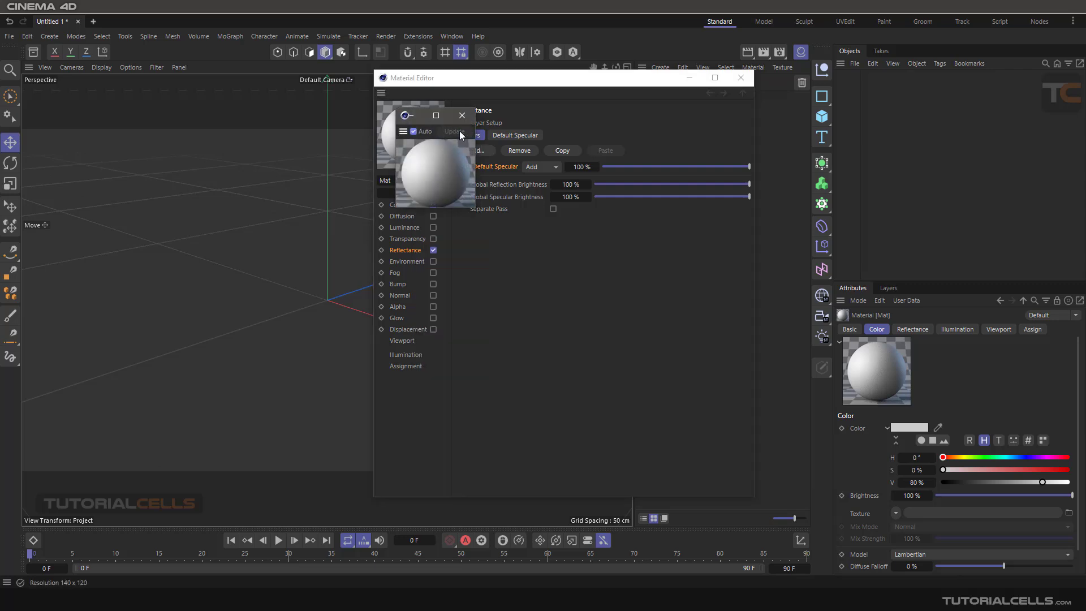
pyautogui.moveTo(473, 208); pyautogui.dragTo(645, 346)
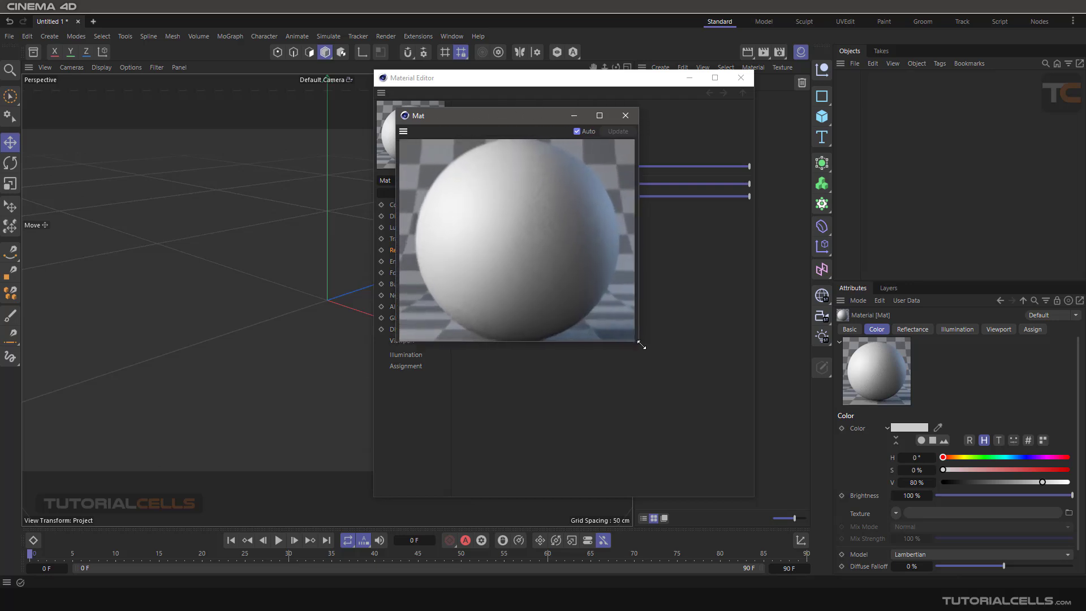
pyautogui.moveTo(547, 148); pyautogui.dragTo(245, 149)
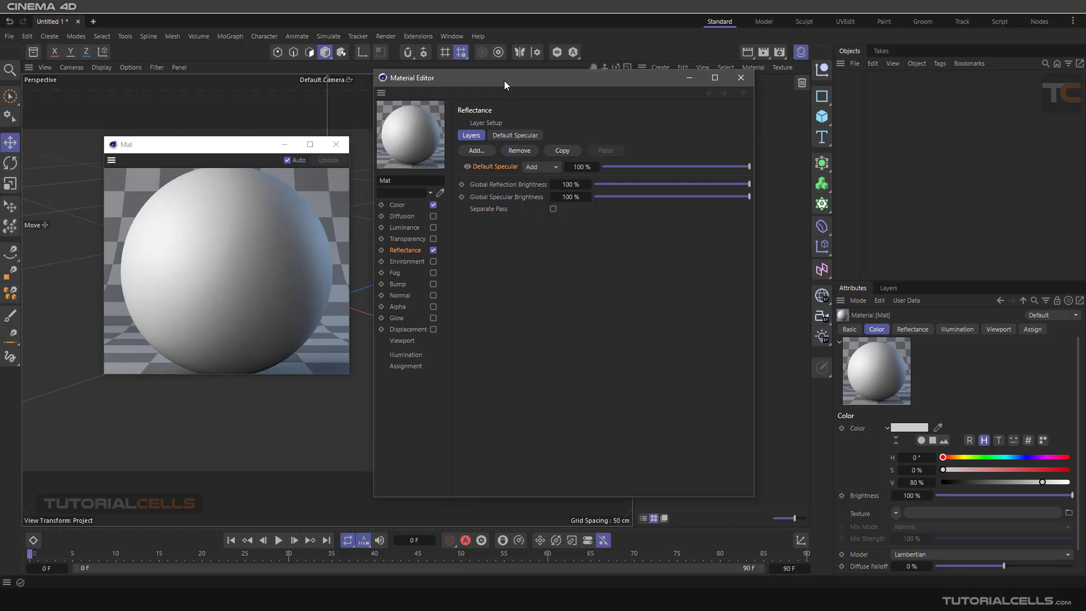
# Add a GGX layer and a Phong layer to the material's reflectance.
pyautogui.click(482, 154)
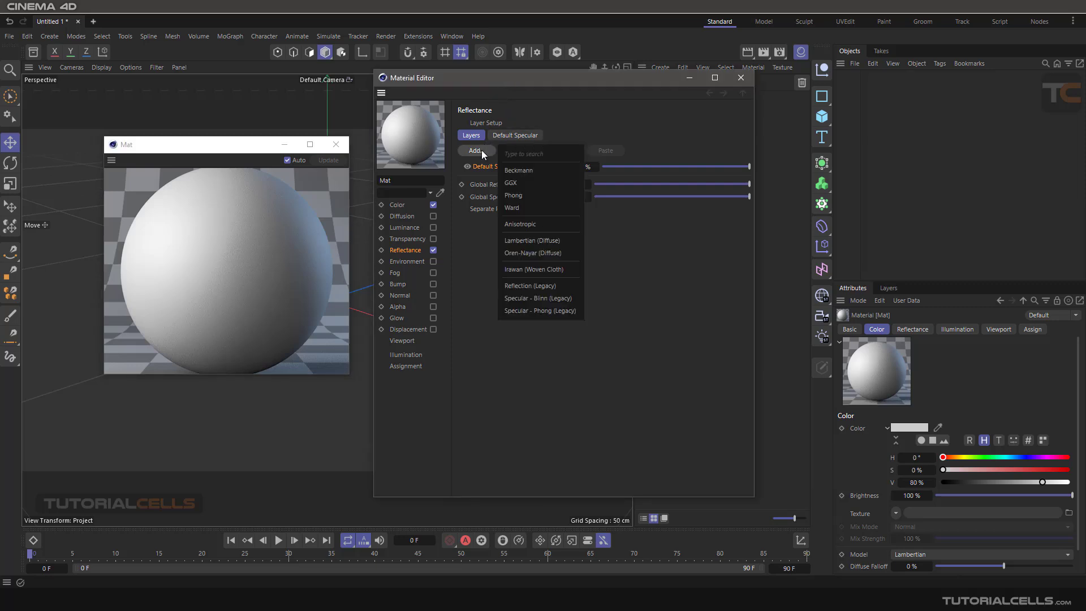
pyautogui.click(510, 182)
pyautogui.click(485, 151)
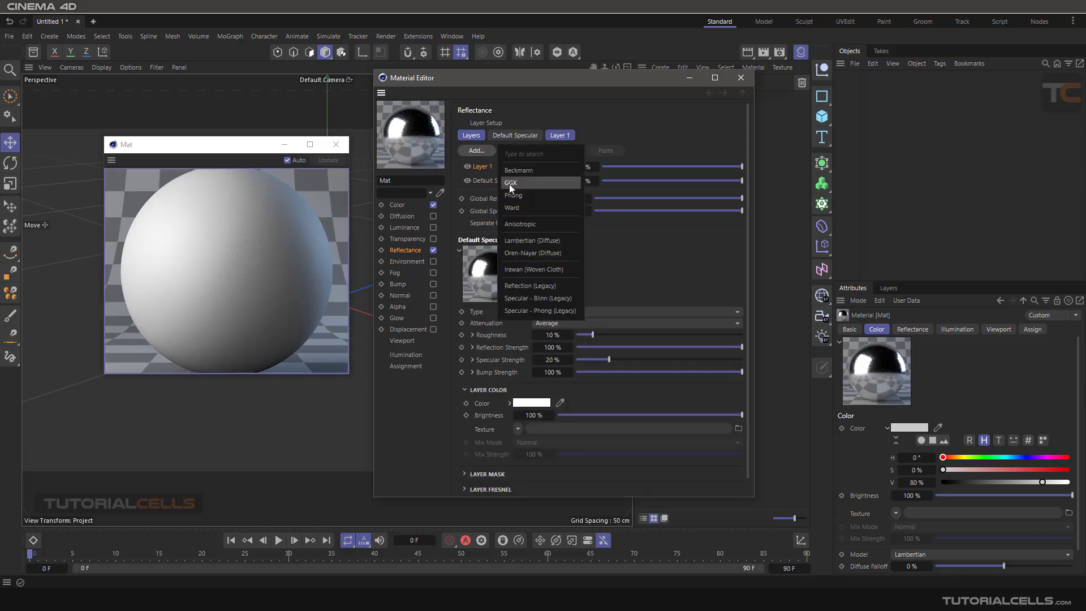
pyautogui.click(521, 195)
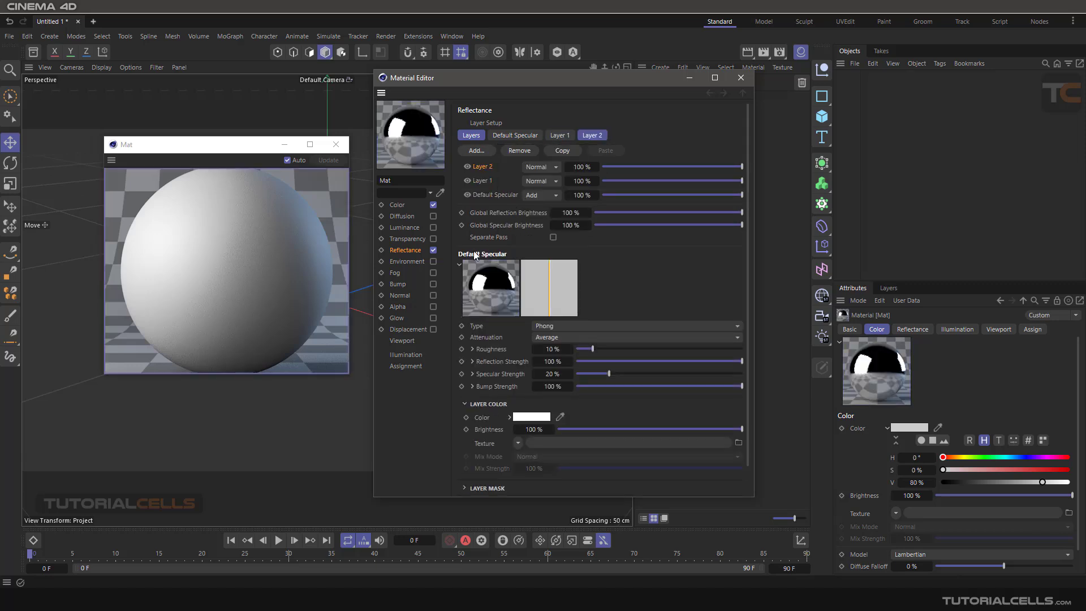
# Resize and reposition the floating material preview so it fits beside the Material Editor.
pyautogui.rightClick(249, 208)
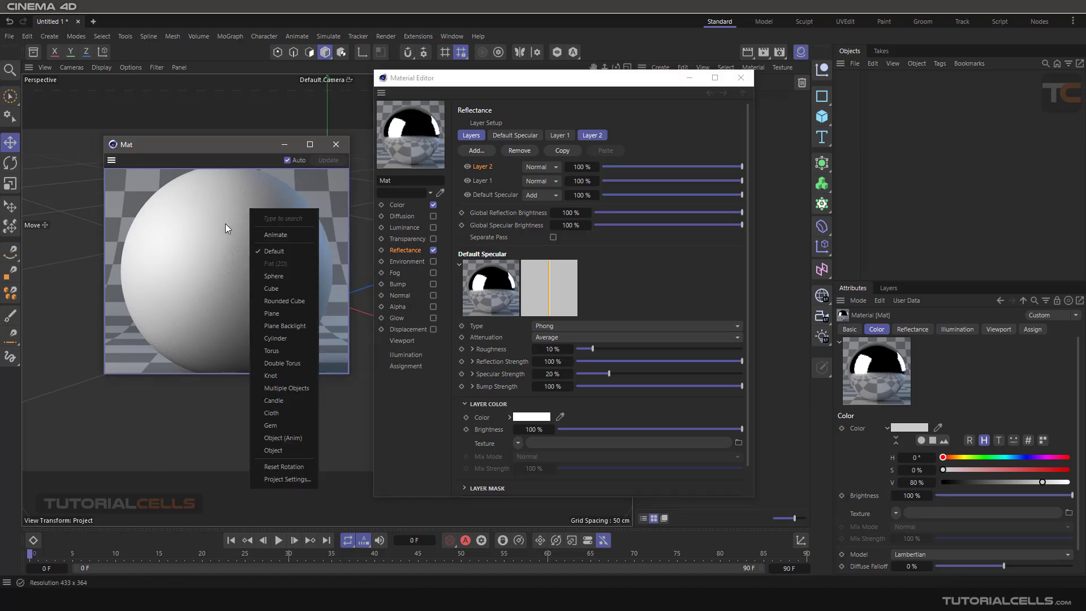
pyautogui.click(225, 223)
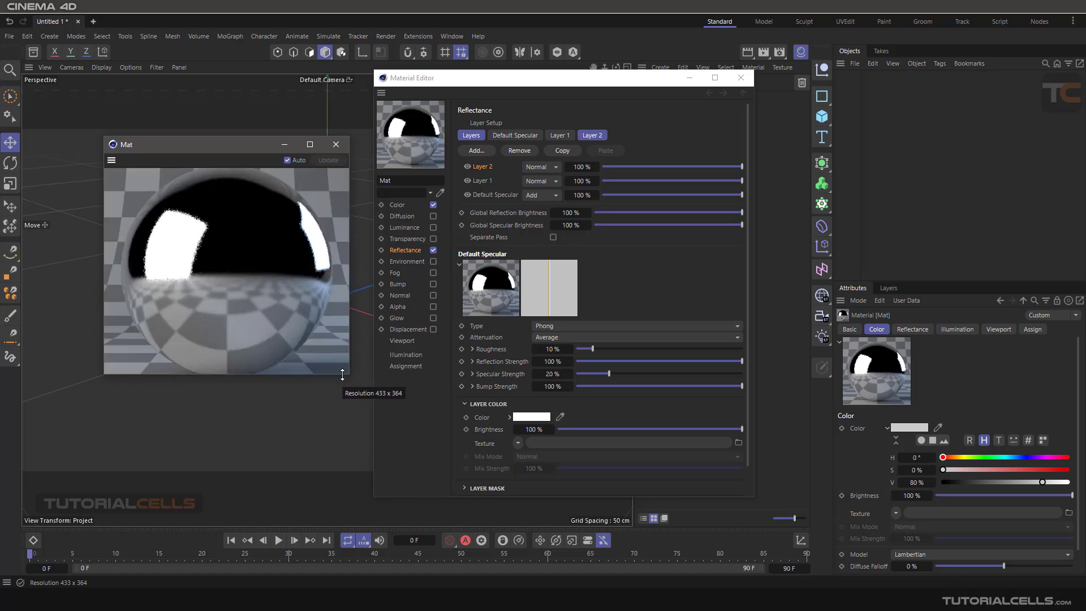
pyautogui.moveTo(348, 375); pyautogui.dragTo(278, 339)
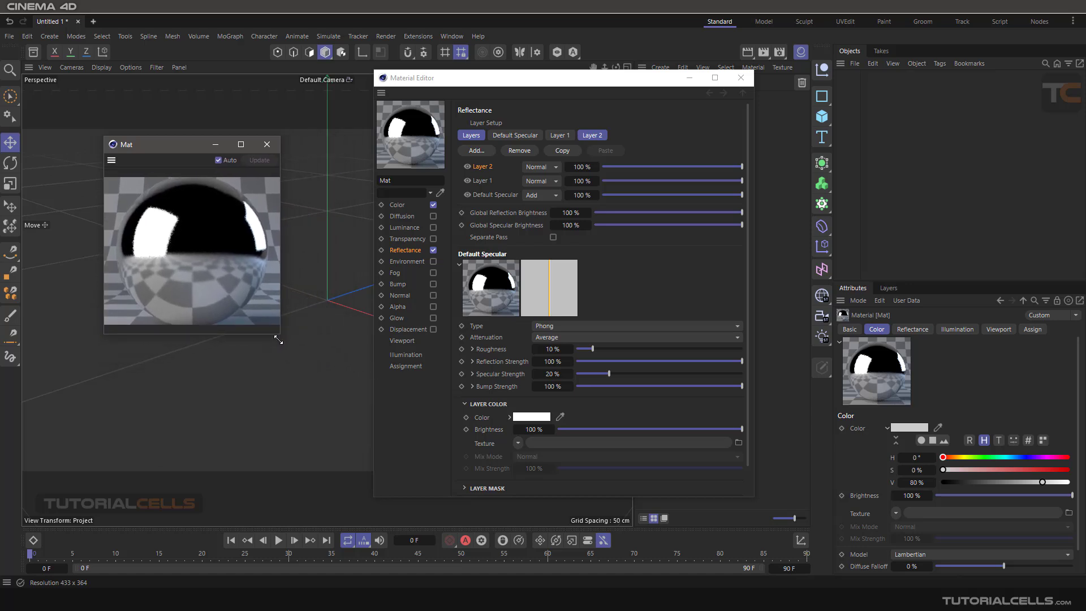
pyautogui.moveTo(183, 145); pyautogui.dragTo(279, 143)
pyautogui.moveTo(198, 303); pyautogui.dragTo(121, 344)
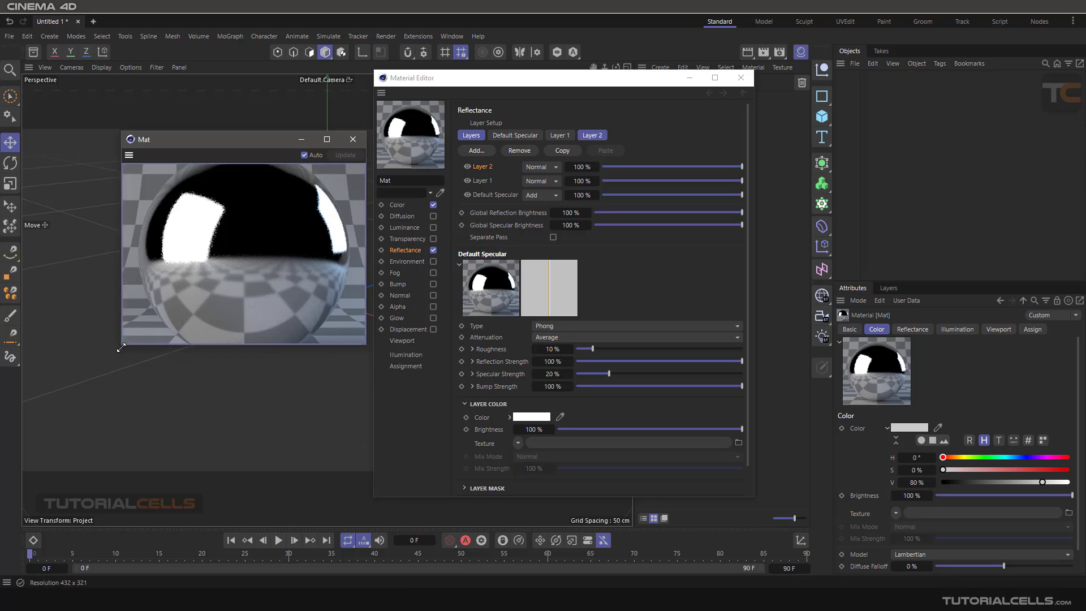
pyautogui.moveTo(119, 347); pyautogui.dragTo(163, 342)
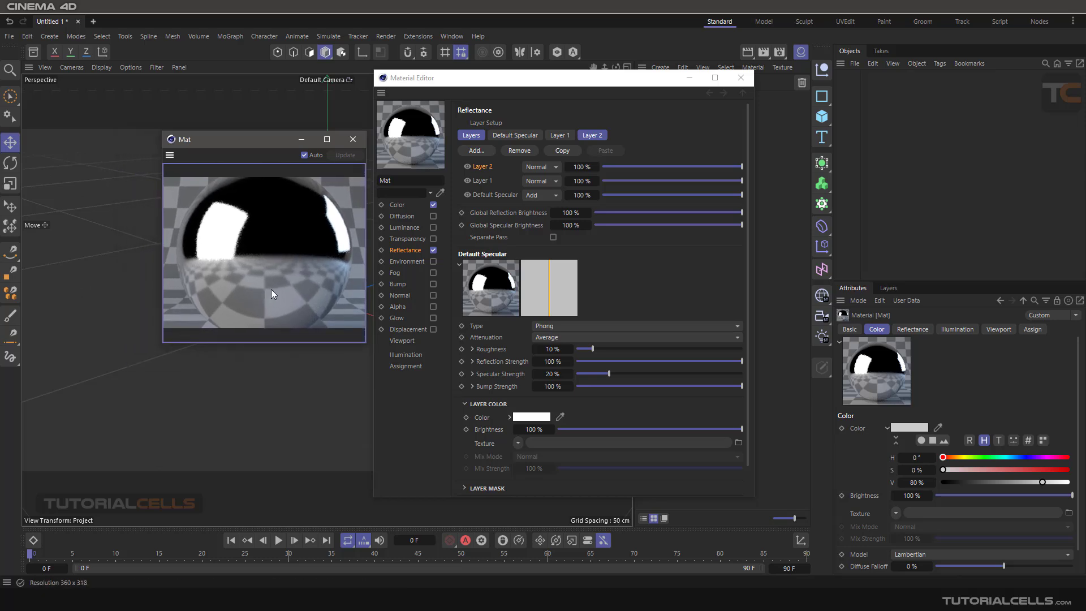
# Toggle Layer 2 off and on to compare the reflection, and set its blending mode to Add.
pyautogui.click(470, 168)
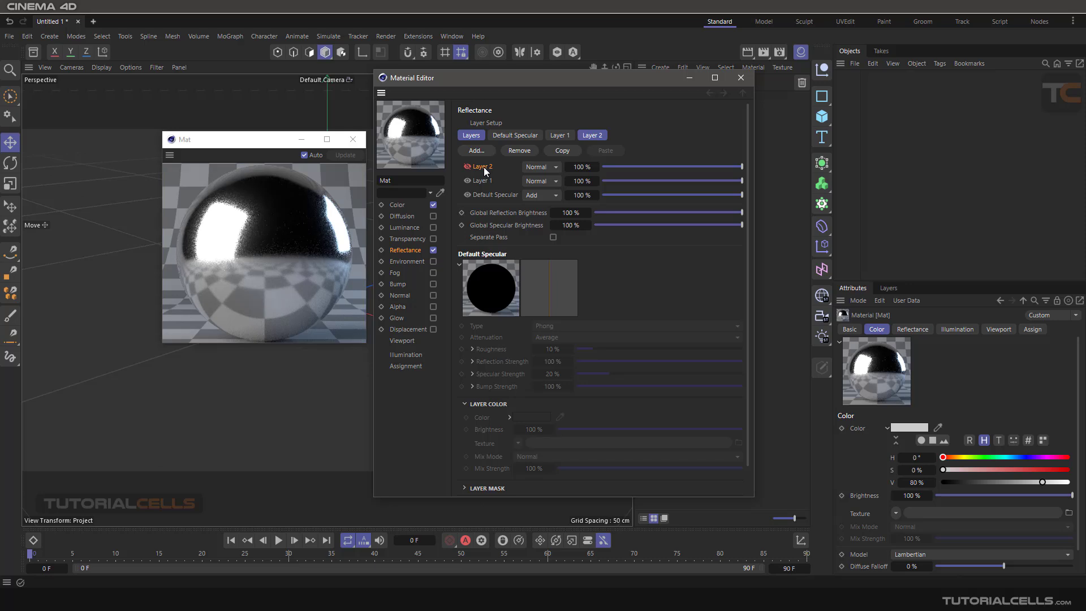
pyautogui.click(467, 167)
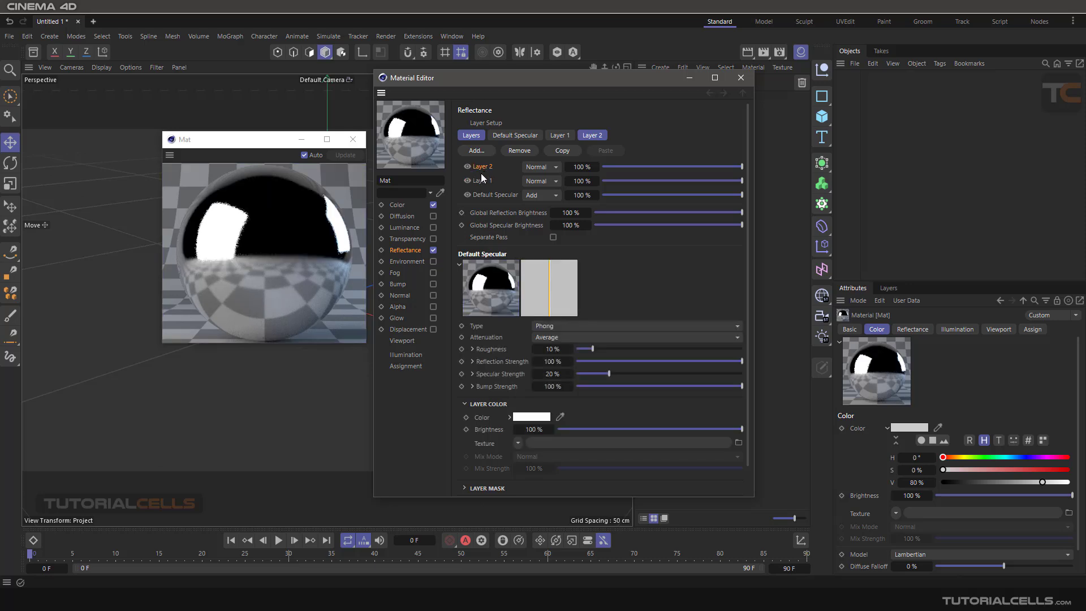
pyautogui.click(539, 168)
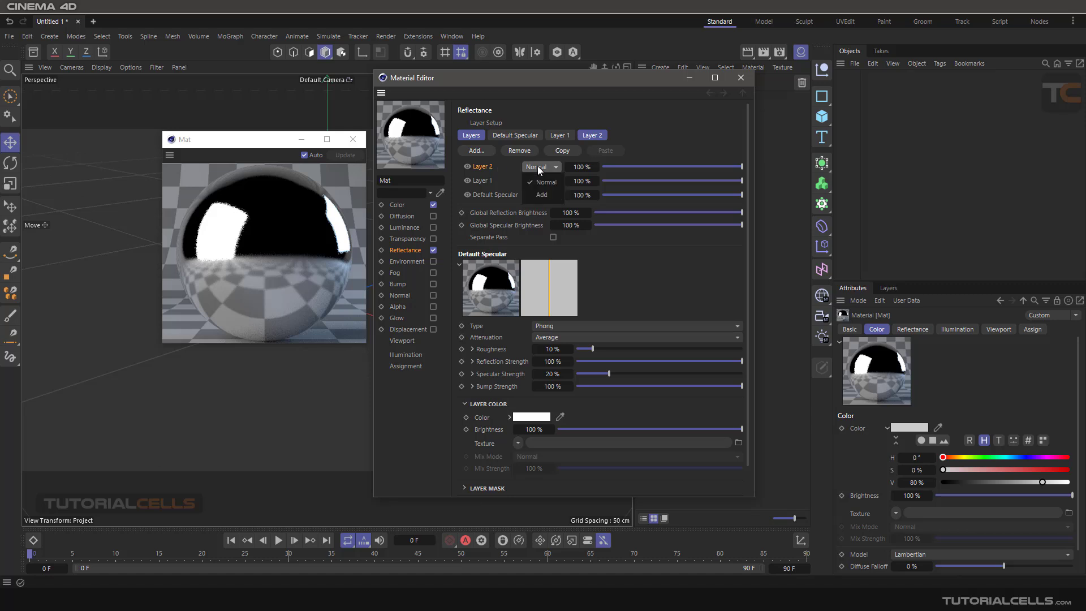
pyautogui.click(540, 195)
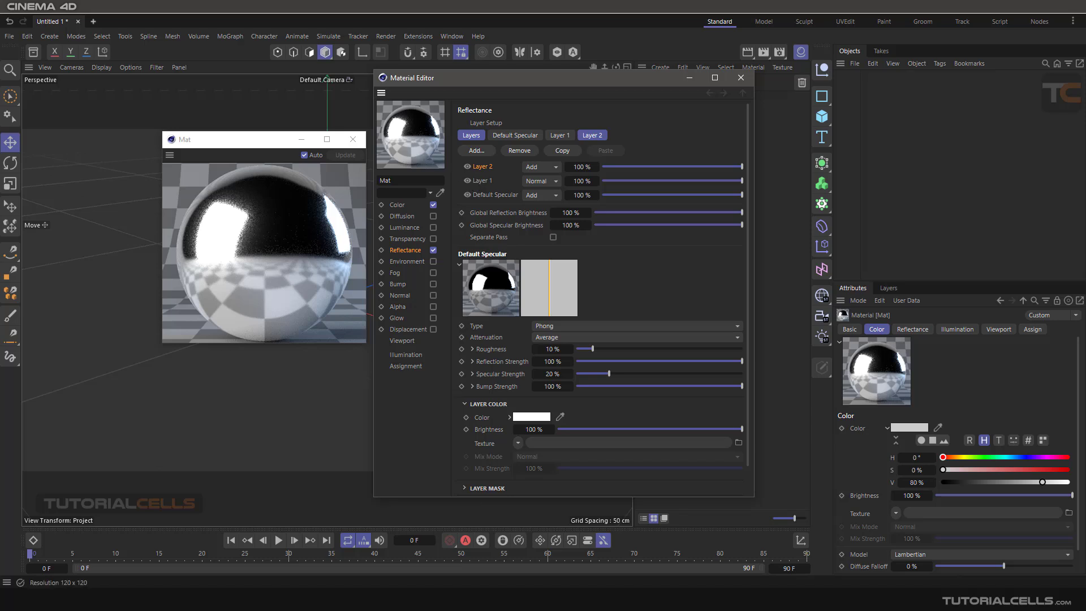
# Close the floating preview and set the Material Editor's thumbnail size to Huge.
pyautogui.click(353, 139)
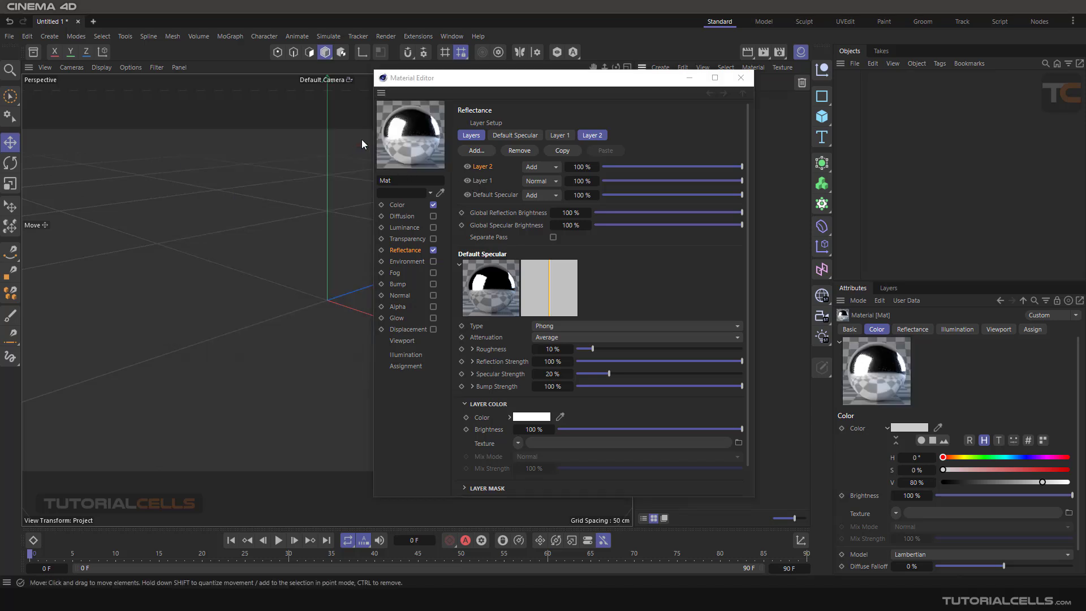
pyautogui.rightClick(409, 135)
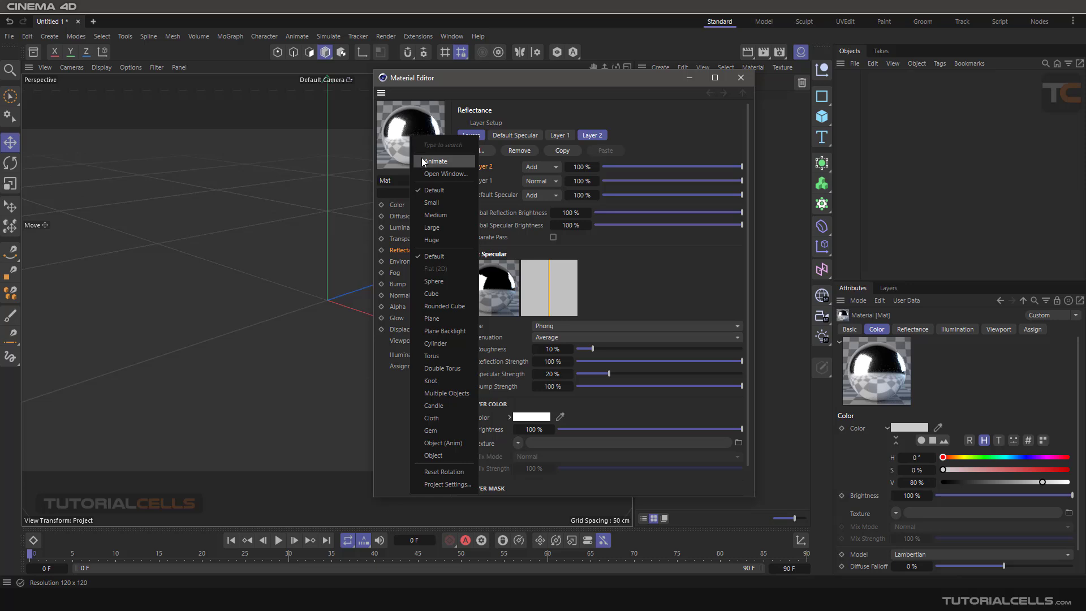
pyautogui.click(446, 225)
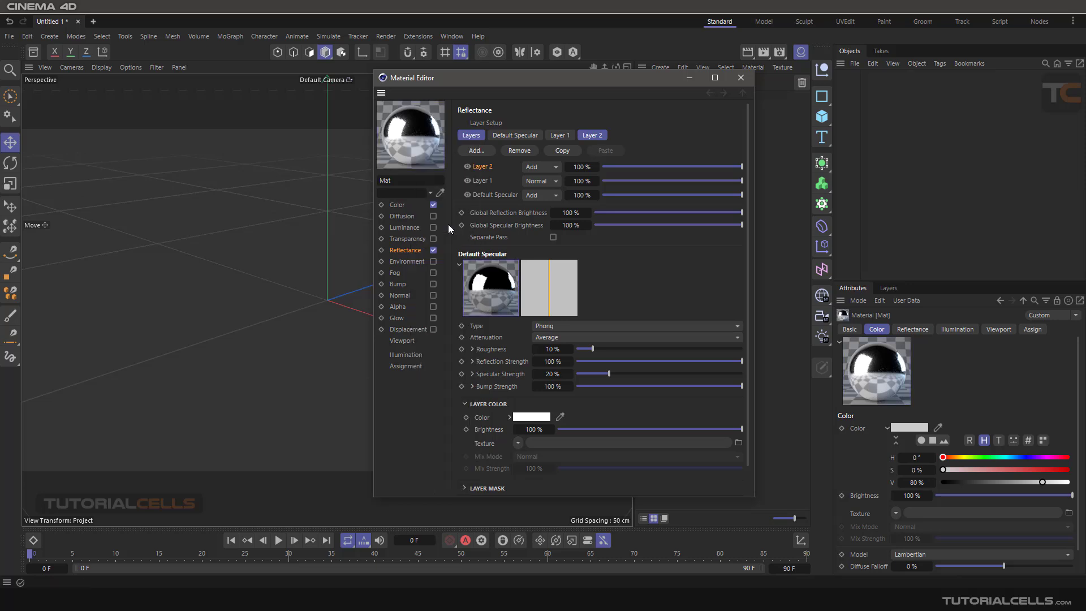
pyautogui.rightClick(419, 143)
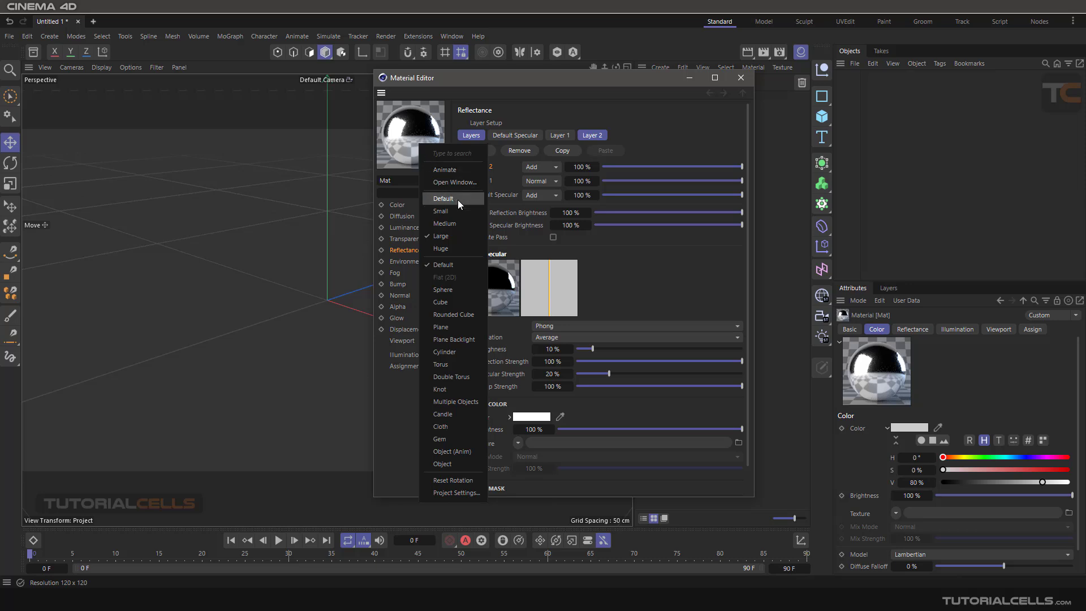
pyautogui.click(458, 248)
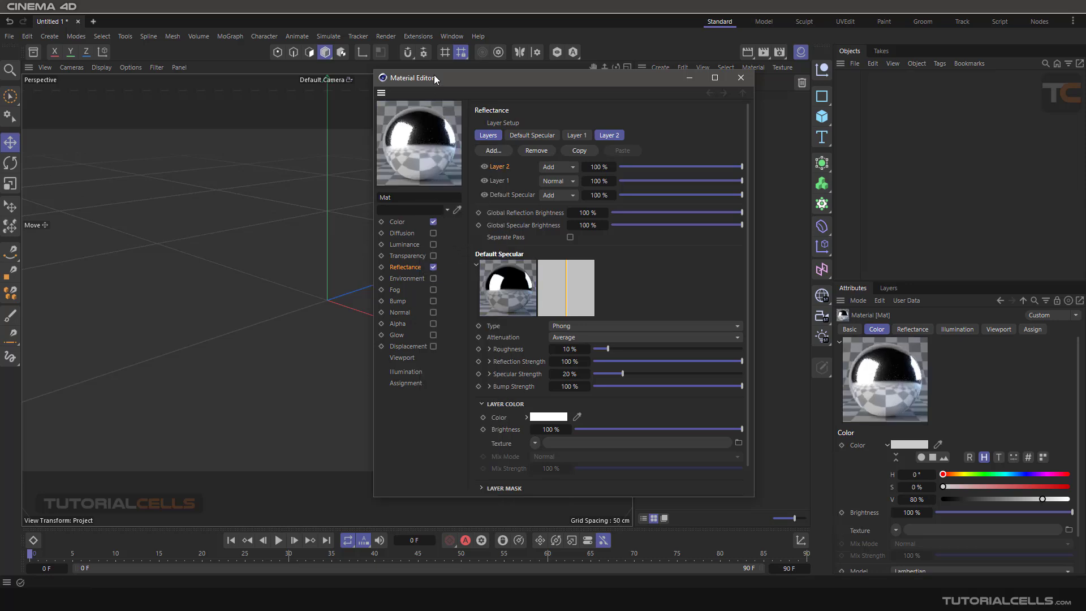
pyautogui.moveTo(434, 78); pyautogui.dragTo(403, 78)
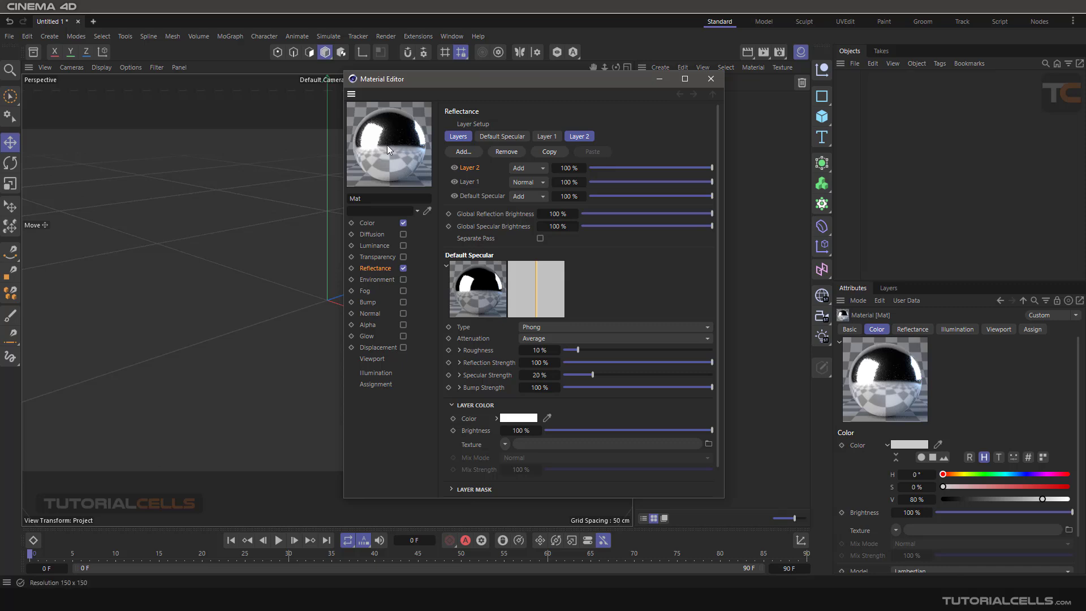
# Set the blending mode of reflectance Layer 1 to Add.
pyautogui.click(528, 181)
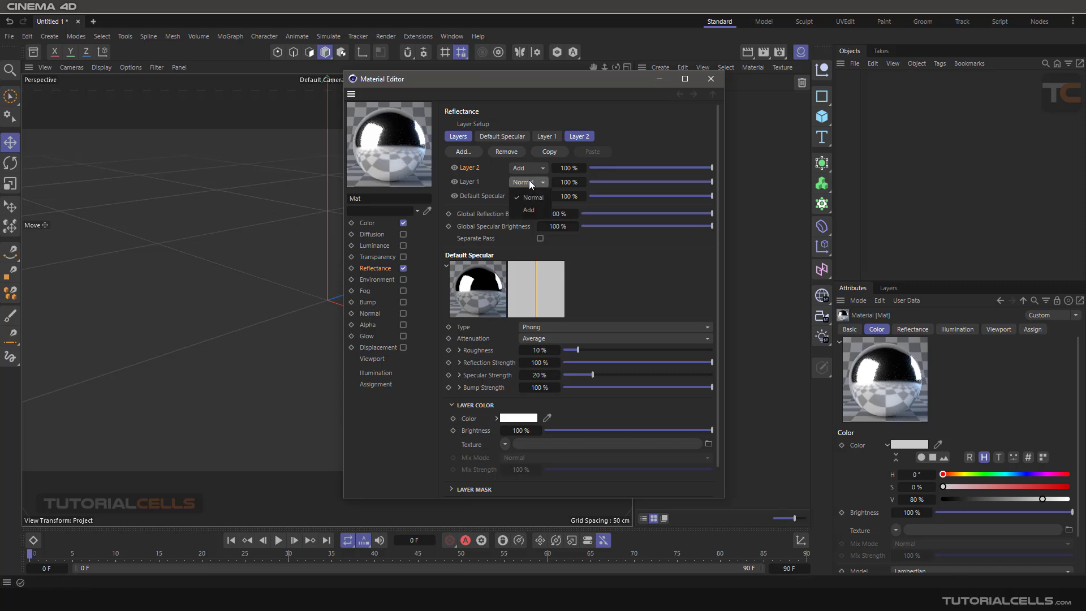
pyautogui.click(527, 210)
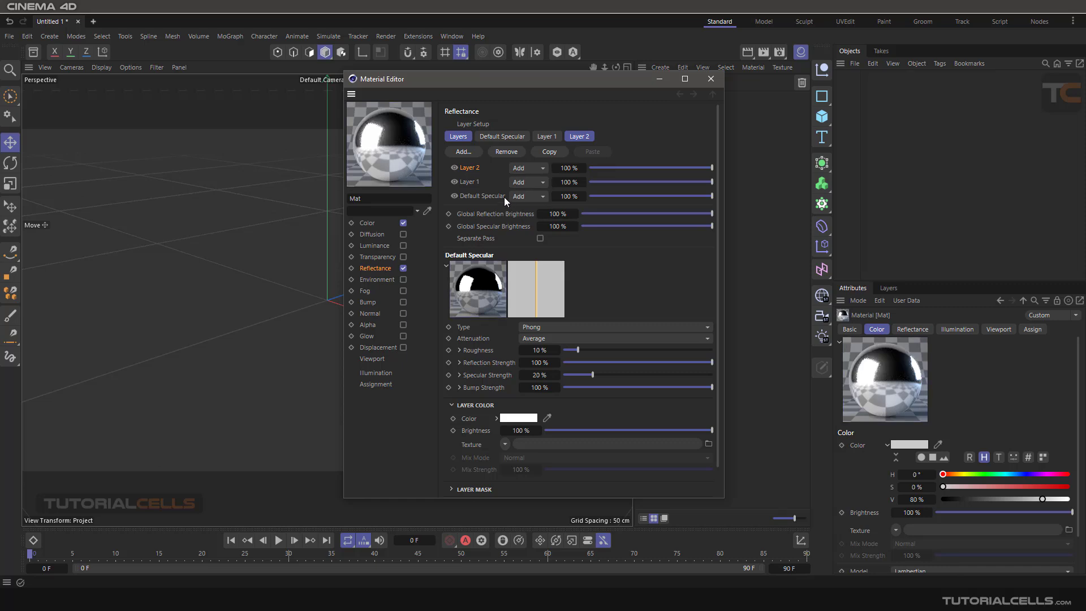
# Remove reflectance Layer 1 and Layer 2, and select the Default Specular layer.
pyautogui.click(470, 182)
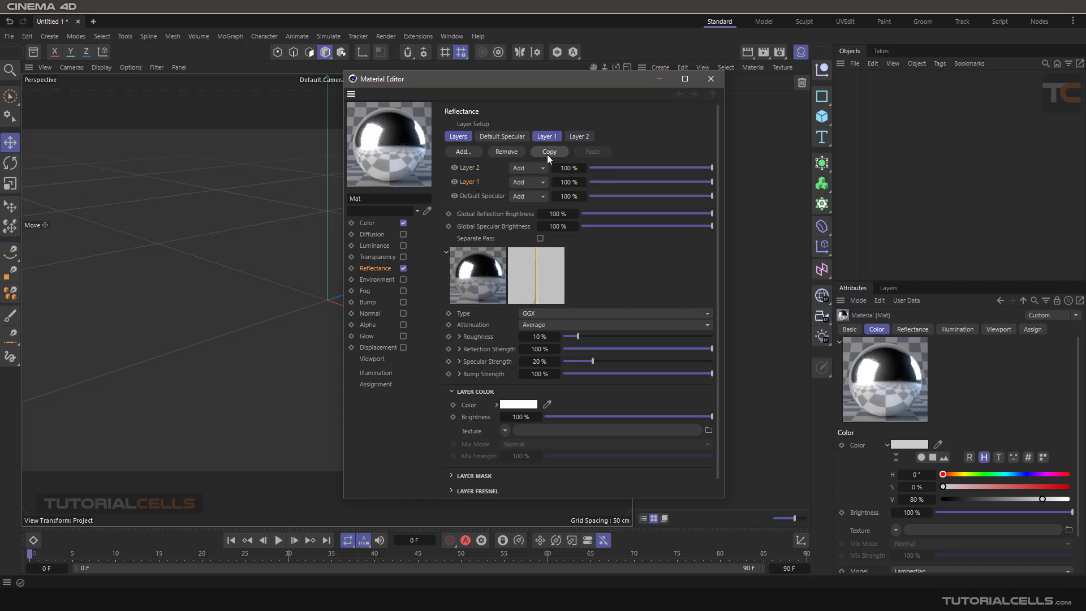
pyautogui.click(507, 151)
pyautogui.click(471, 167)
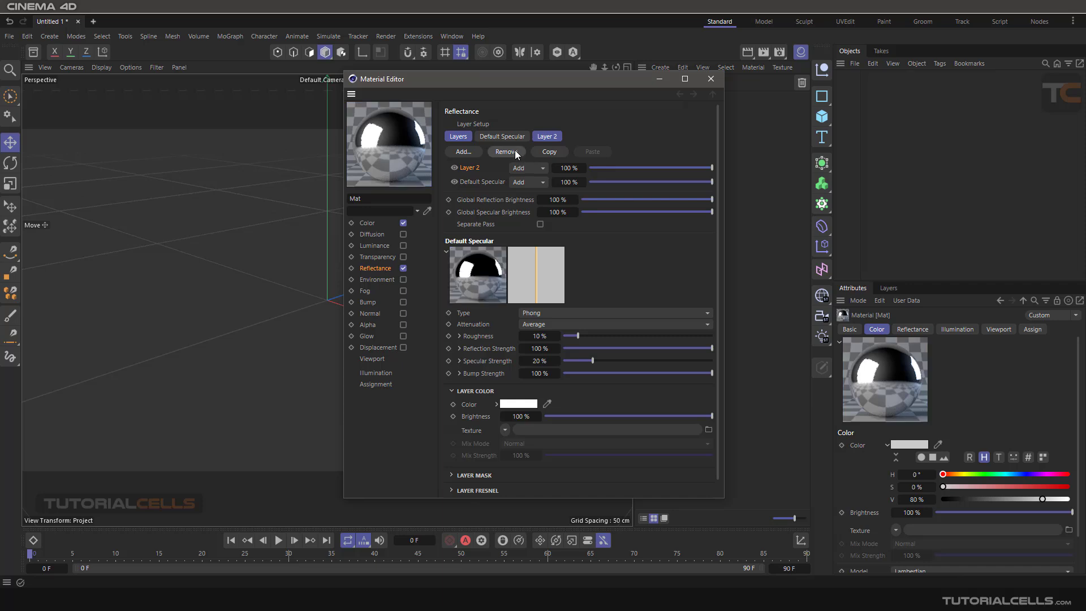
pyautogui.click(513, 152)
pyautogui.click(474, 168)
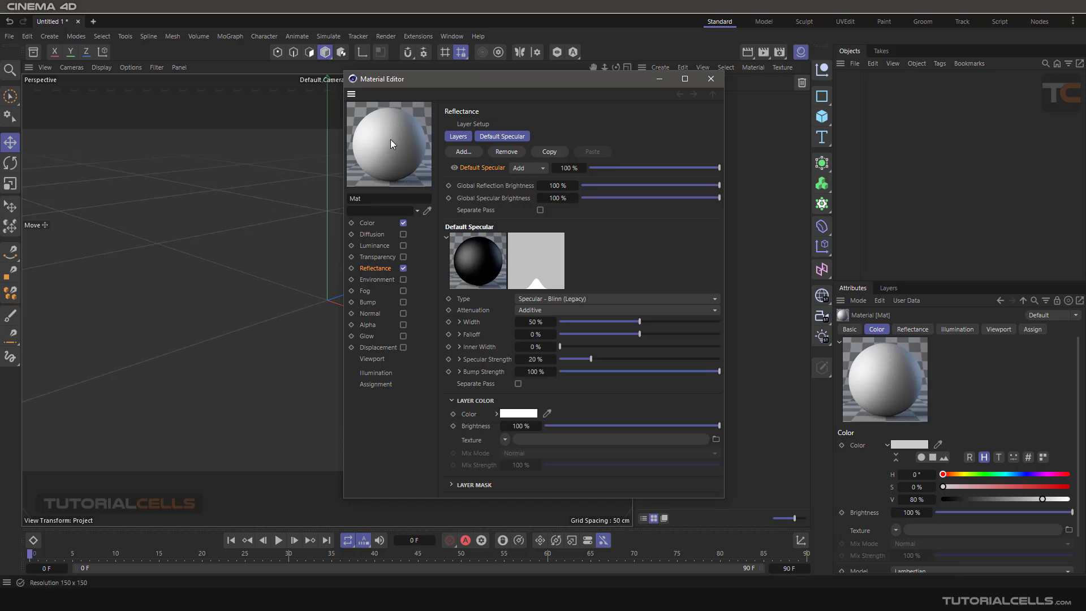
# Make the material's base color black with a V value of 0%, and return to the Reflectance channel.
pyautogui.click(367, 223)
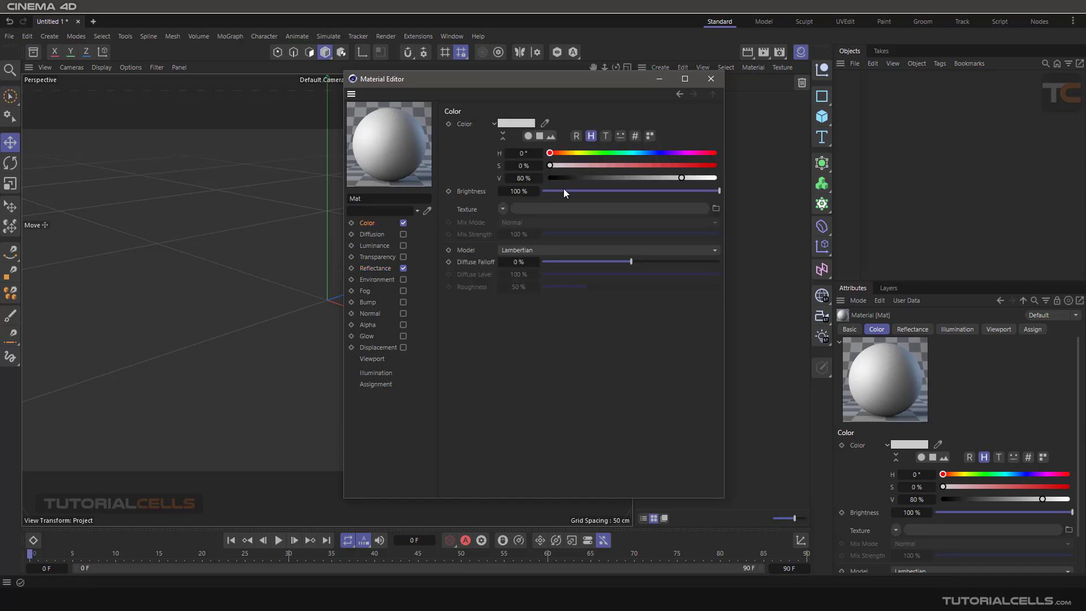
pyautogui.moveTo(569, 178); pyautogui.dragTo(345, 158)
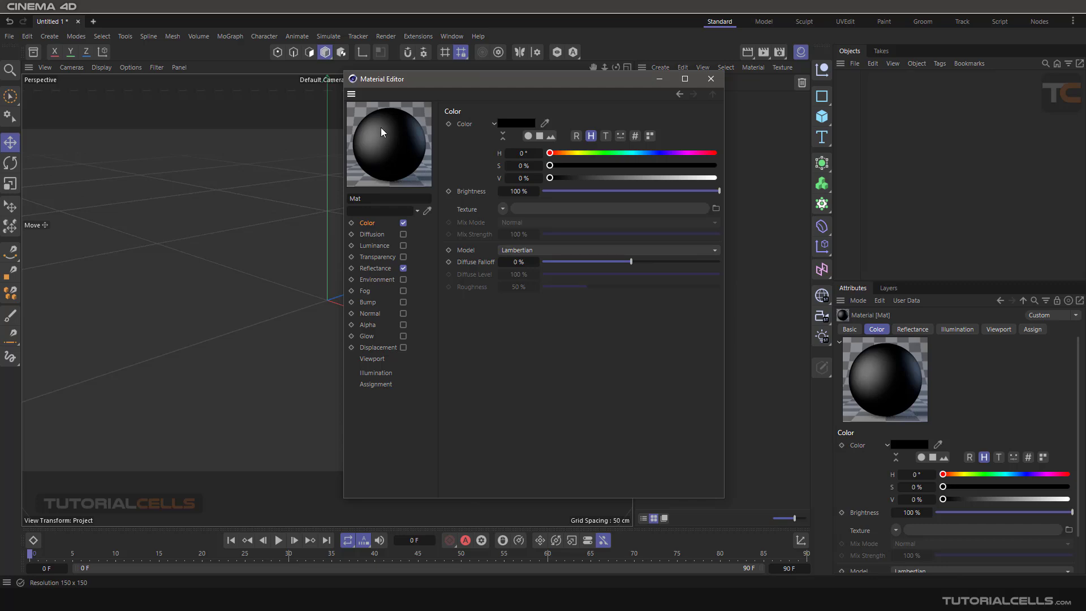
pyautogui.click(376, 268)
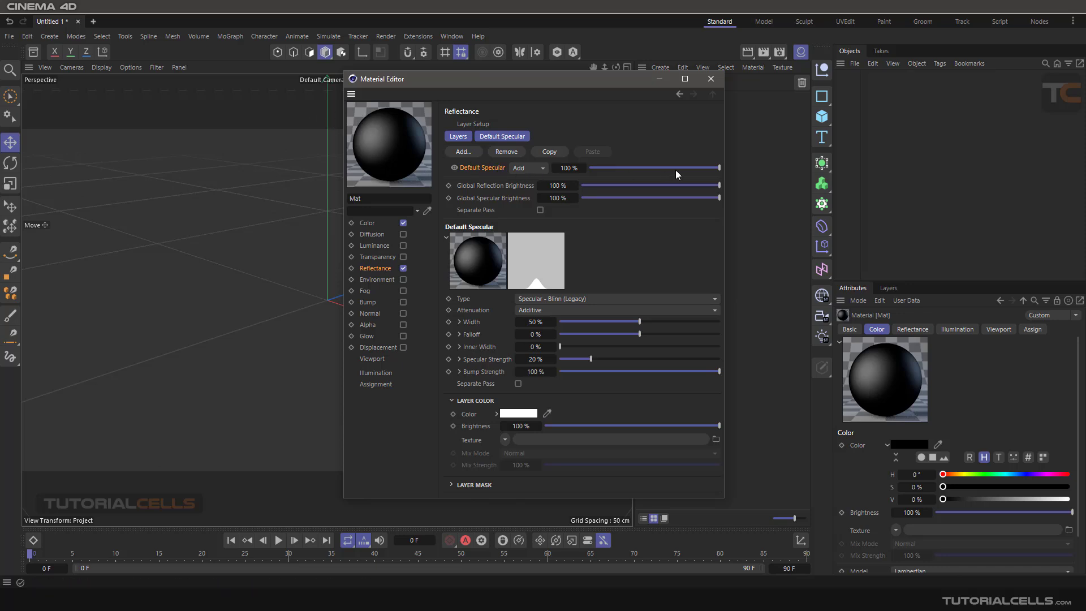
# Look over the Default Specular layer's strength and the blending modes available for it.
pyautogui.moveTo(712, 169)
pyautogui.mouseDown()
pyautogui.moveTo(604, 169)
pyautogui.moveTo(722, 170)
pyautogui.mouseUp()
pyautogui.click(459, 138)
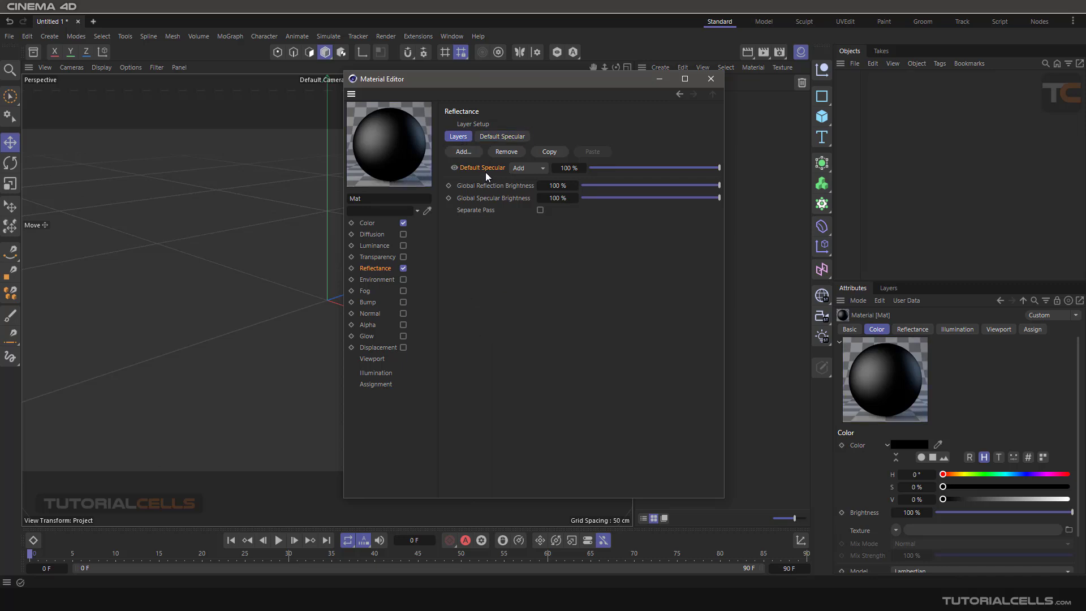
pyautogui.click(540, 168)
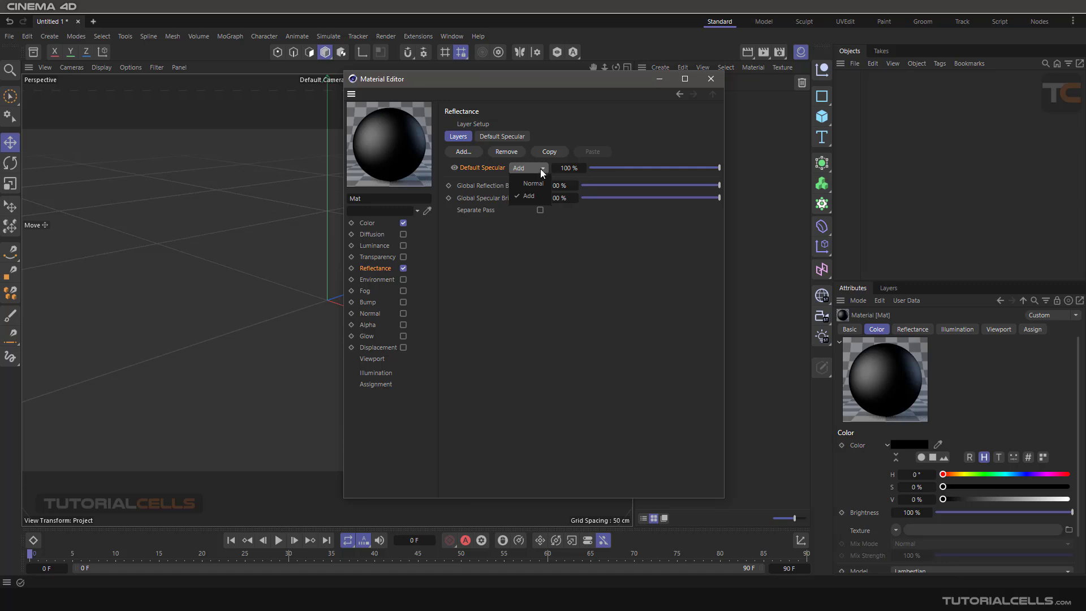
pyautogui.click(517, 266)
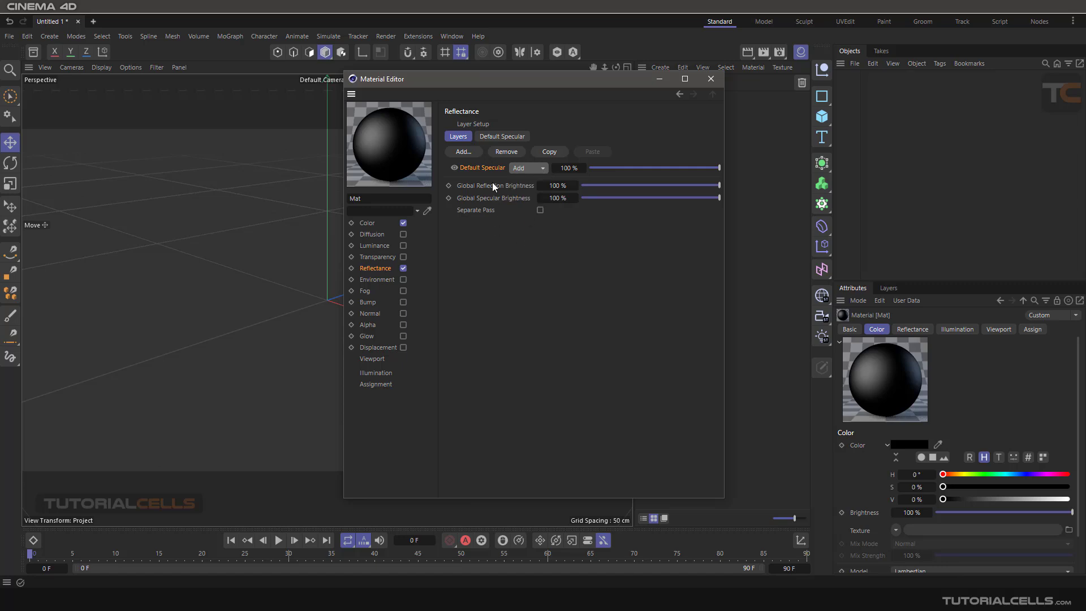
pyautogui.click(520, 169)
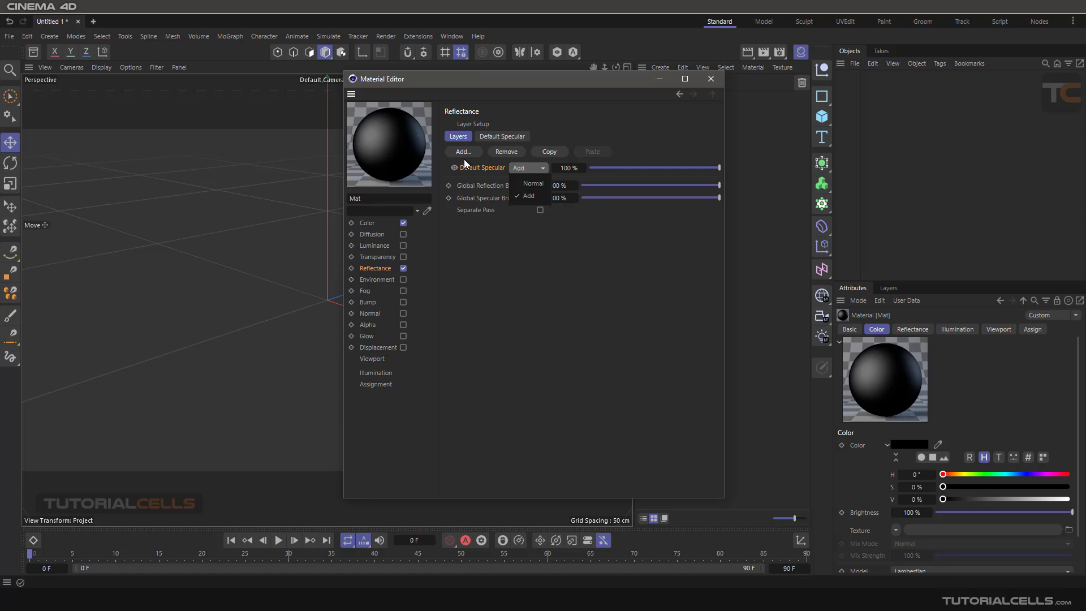
pyautogui.click(490, 264)
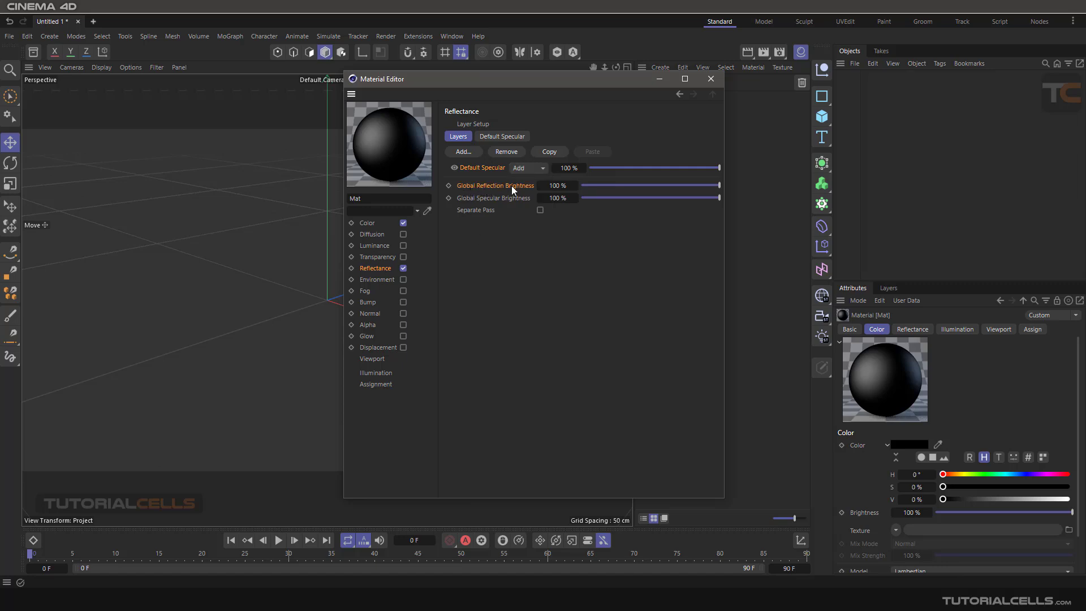
# Add a GGX reflectance layer and a Beckmann reflectance layer above the Default Specular layer.
pyautogui.click(470, 151)
pyautogui.click(495, 180)
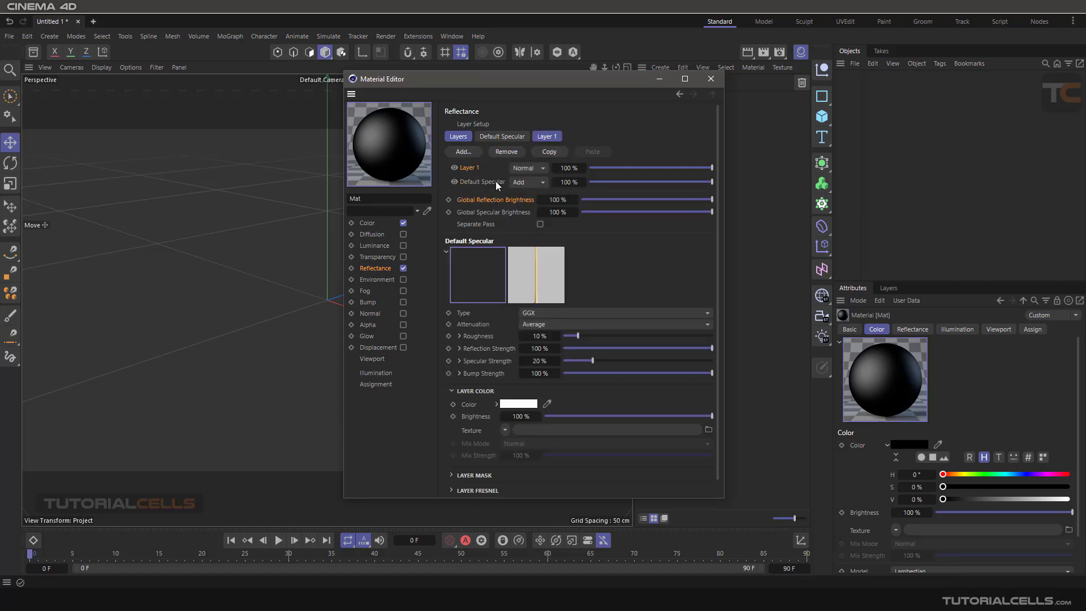
pyautogui.click(469, 153)
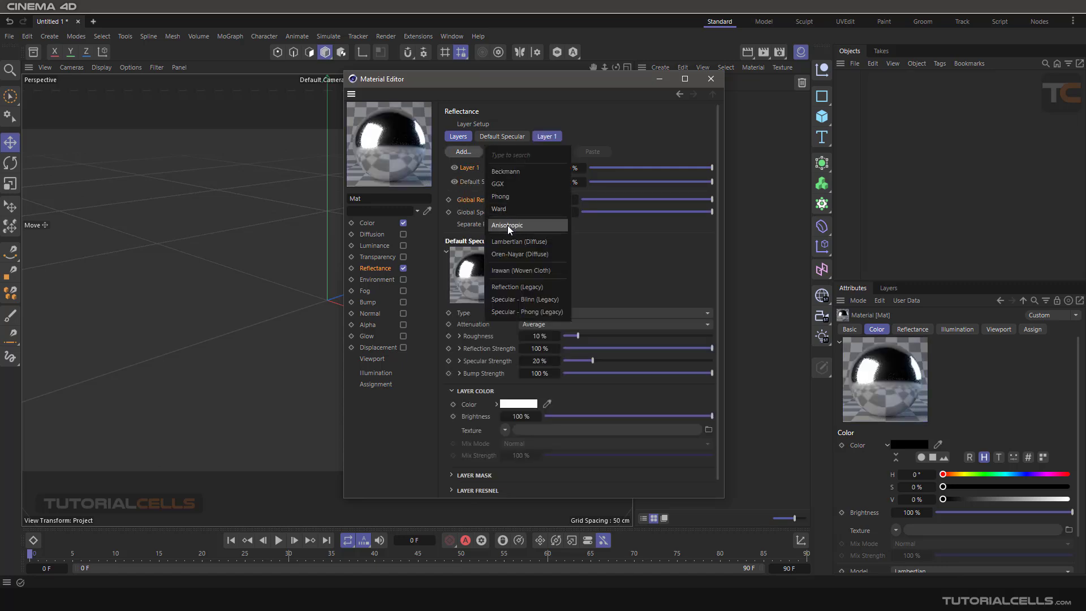
pyautogui.click(512, 172)
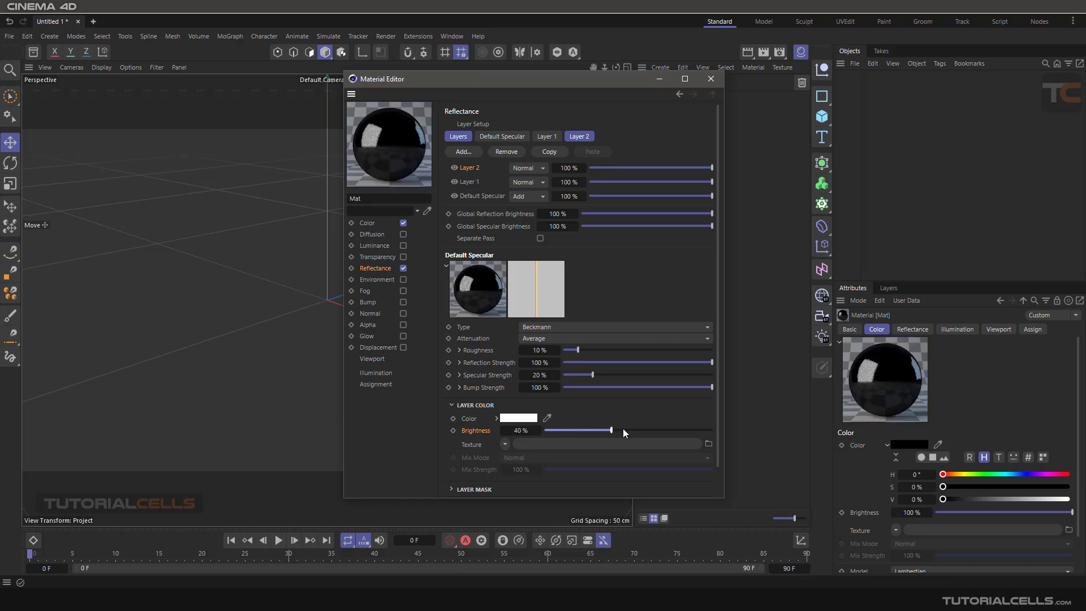
# Try lower layer color brightness values on the Beckmann layer and bring it back to 100%.
pyautogui.moveTo(623, 429); pyautogui.dragTo(741, 423)
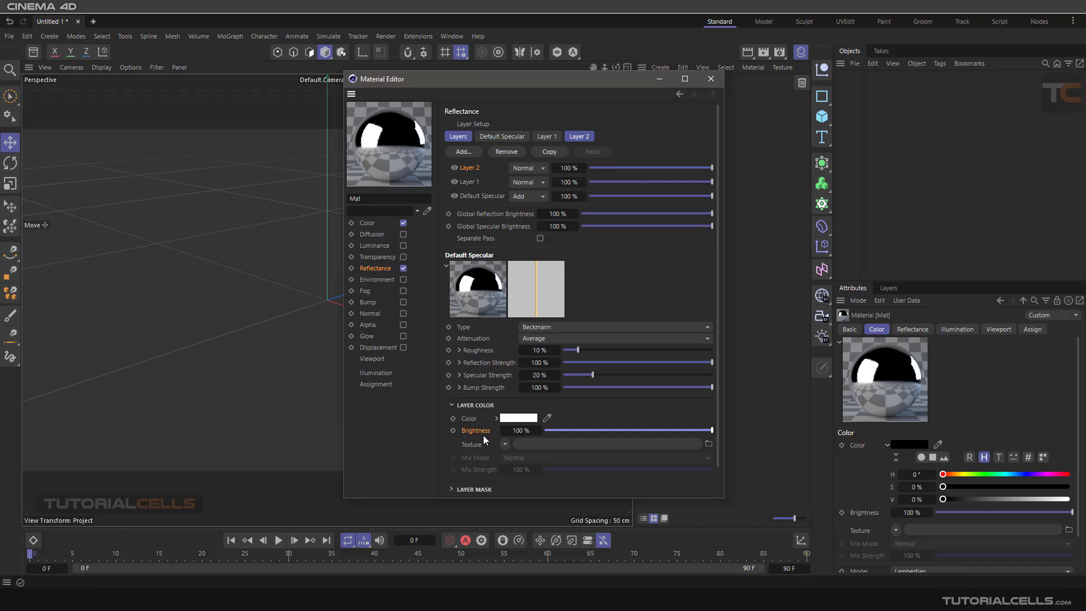
pyautogui.click(553, 431)
pyautogui.moveTo(586, 431); pyautogui.dragTo(714, 431)
# Examine the individual settings of the Default Specular, Layer 1 and Layer 2 reflectance layers.
pyautogui.click(459, 138)
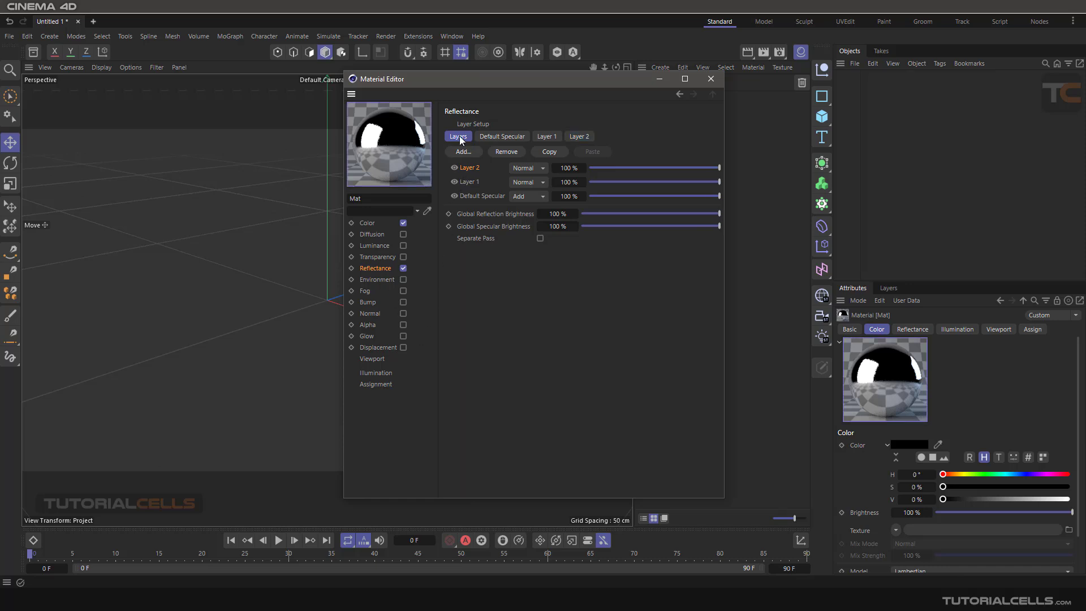
pyautogui.click(506, 137)
pyautogui.click(545, 137)
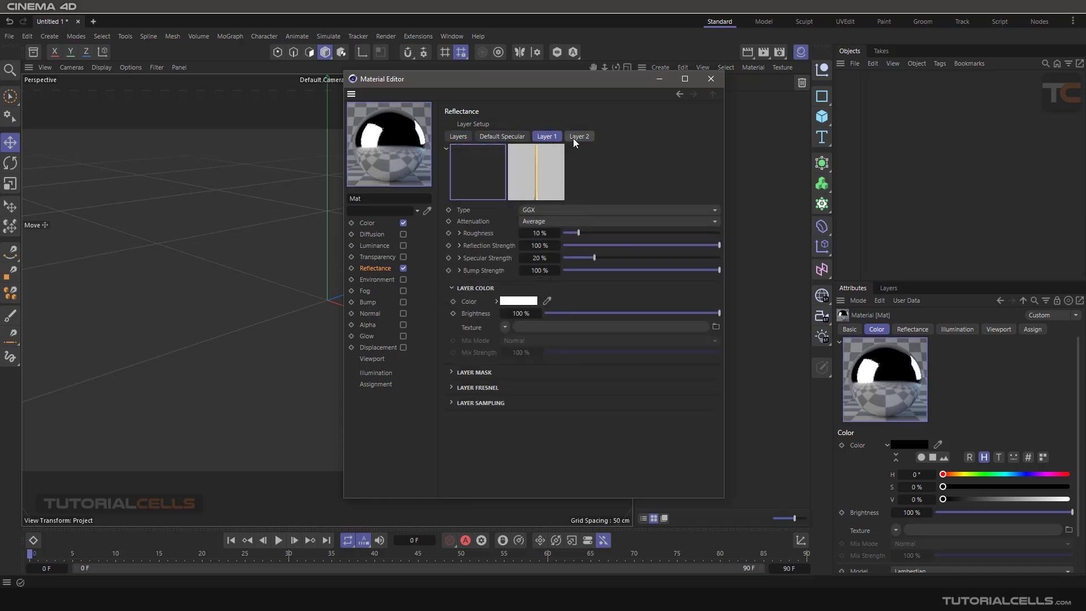
pyautogui.click(579, 137)
pyautogui.click(489, 141)
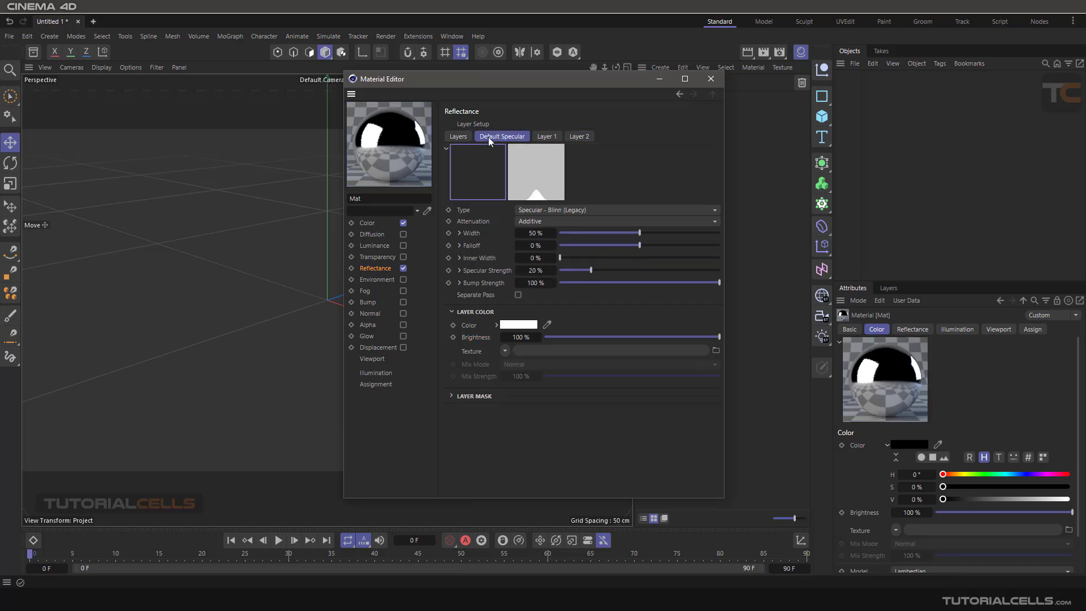
pyautogui.click(463, 137)
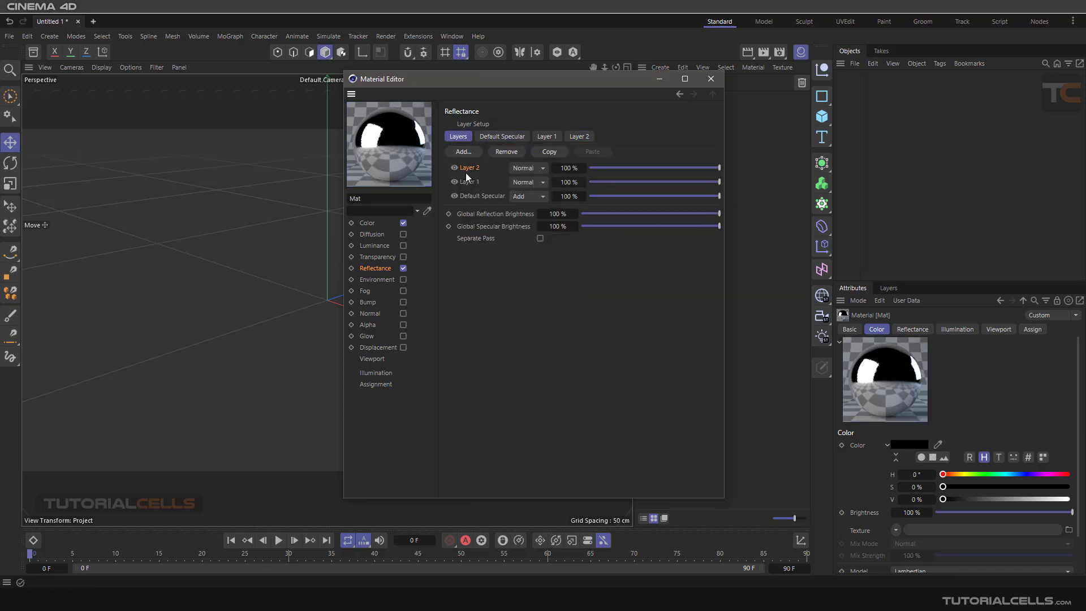
pyautogui.click(470, 197)
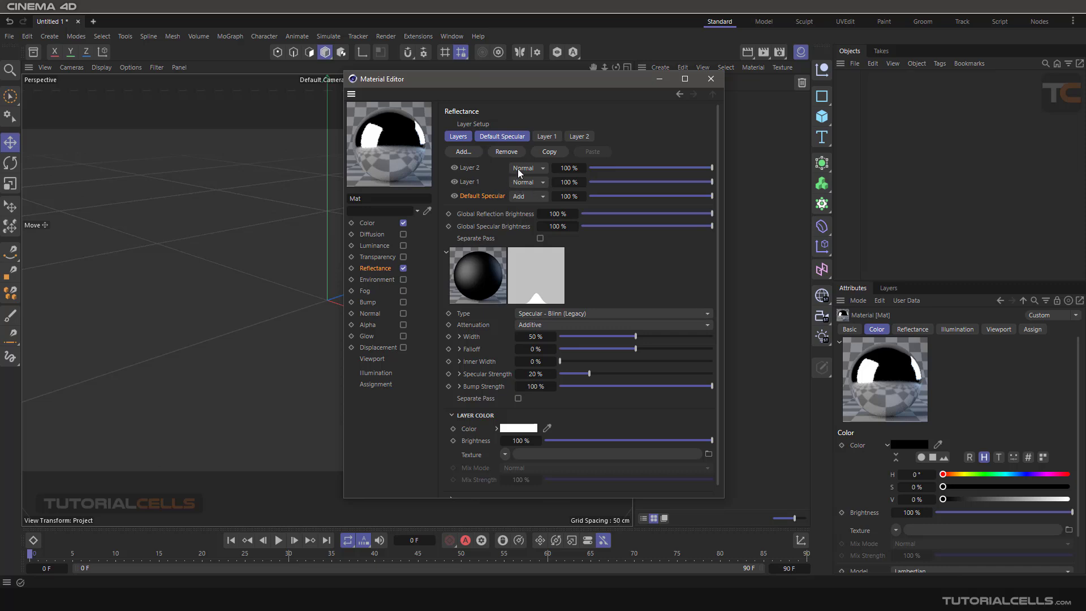
# Set the blending mode of reflectance Layer 2 and Layer 1 to Add.
pyautogui.click(471, 169)
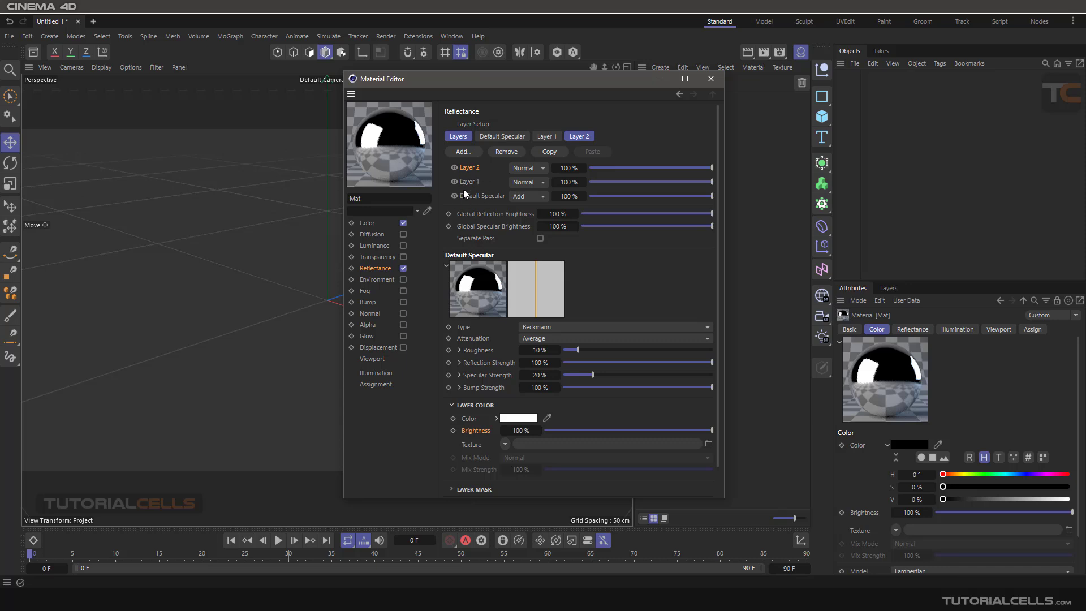
pyautogui.click(527, 168)
pyautogui.click(529, 196)
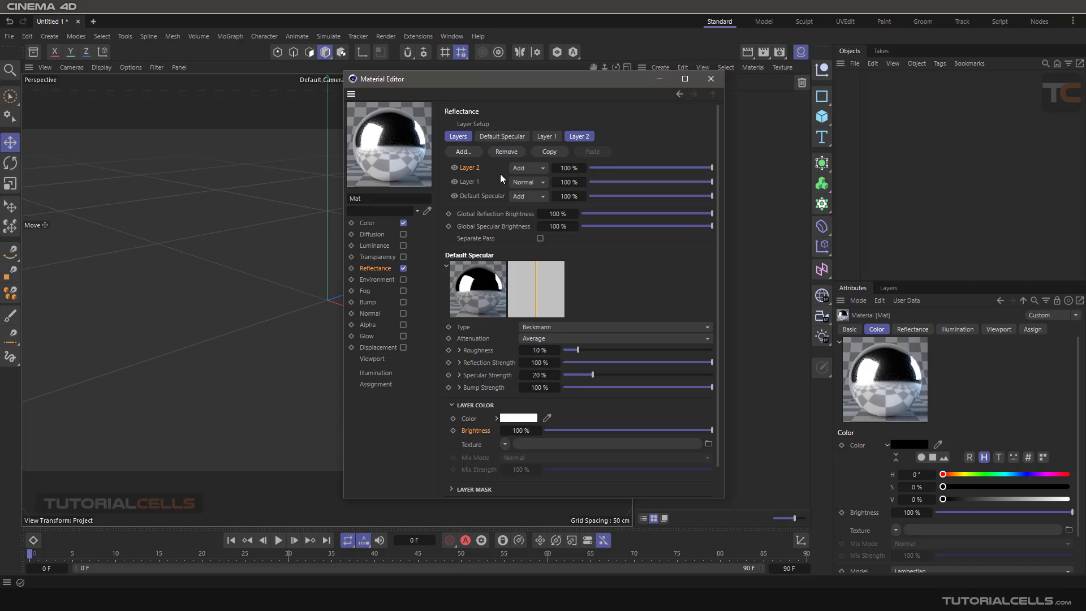
pyautogui.click(527, 182)
pyautogui.click(524, 210)
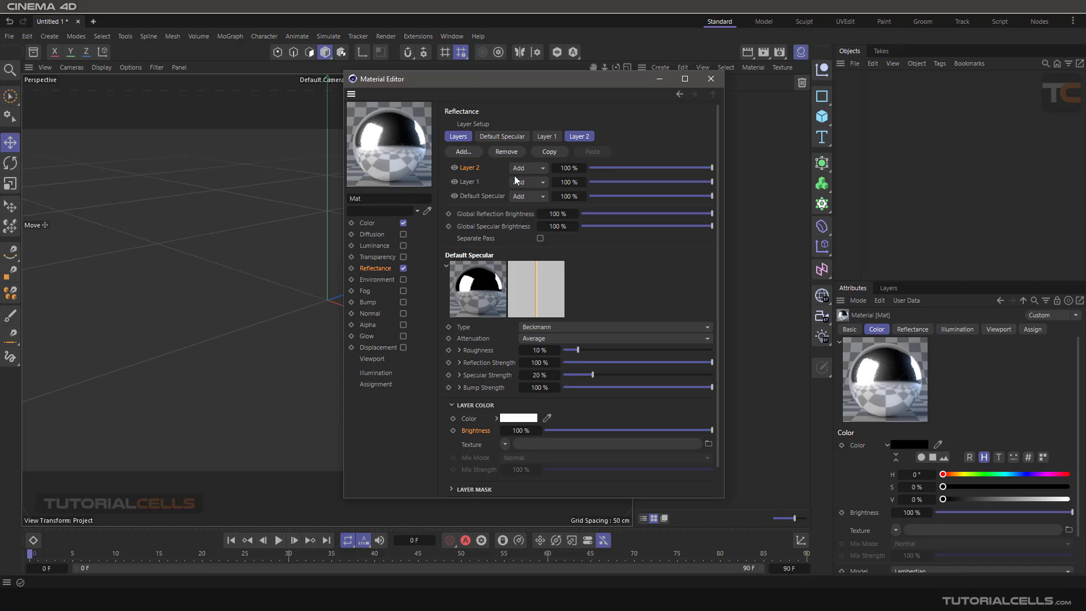
# Review the separate settings of Layer 2 and Layer 1, and test Global Reflection Brightness, ending at 100%.
pyautogui.click(458, 136)
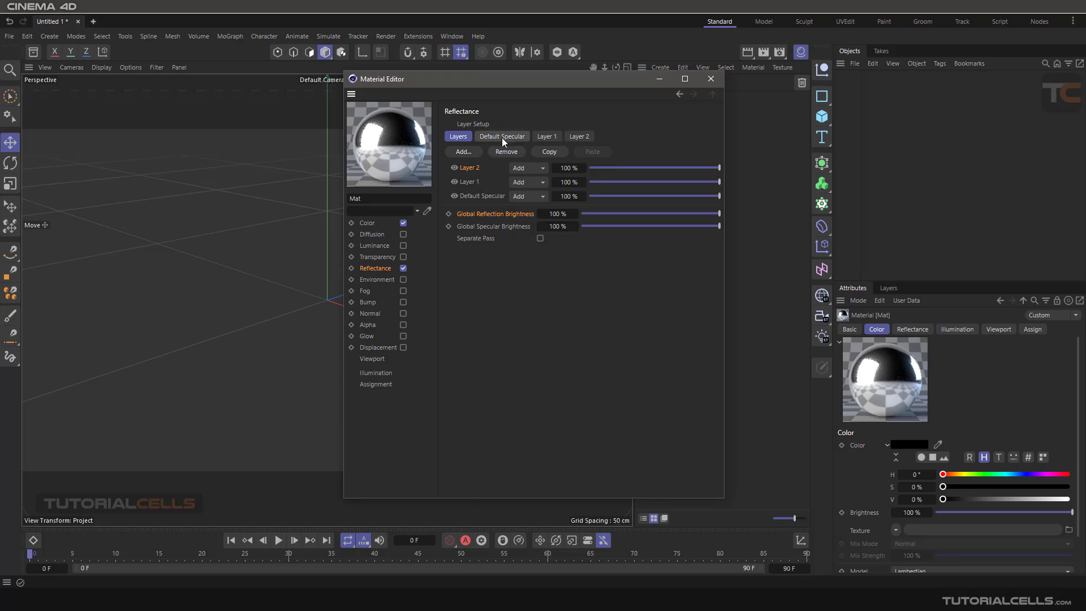
pyautogui.click(579, 136)
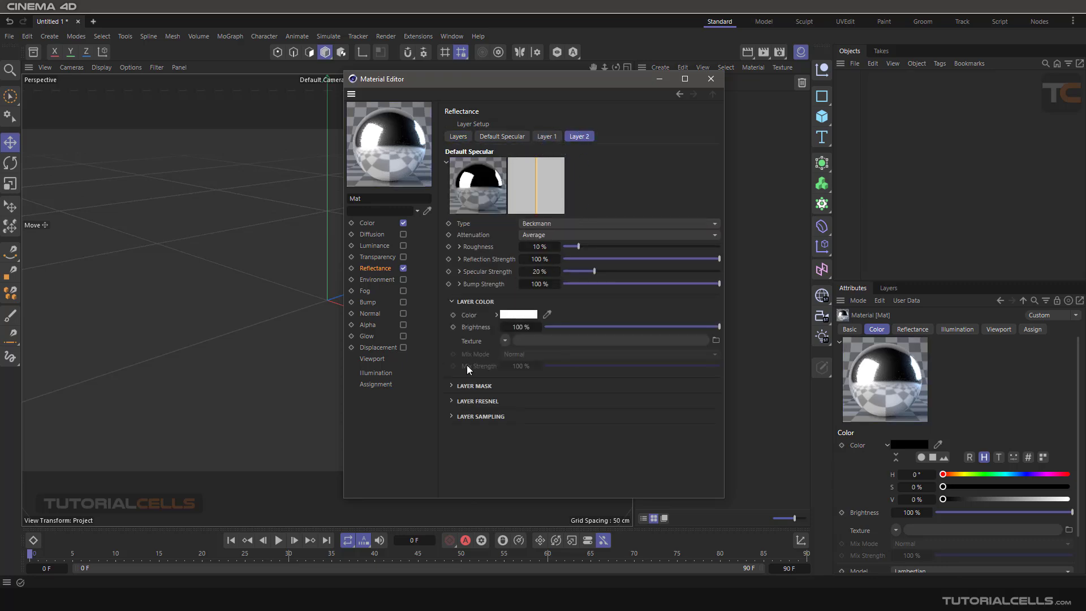
pyautogui.click(545, 137)
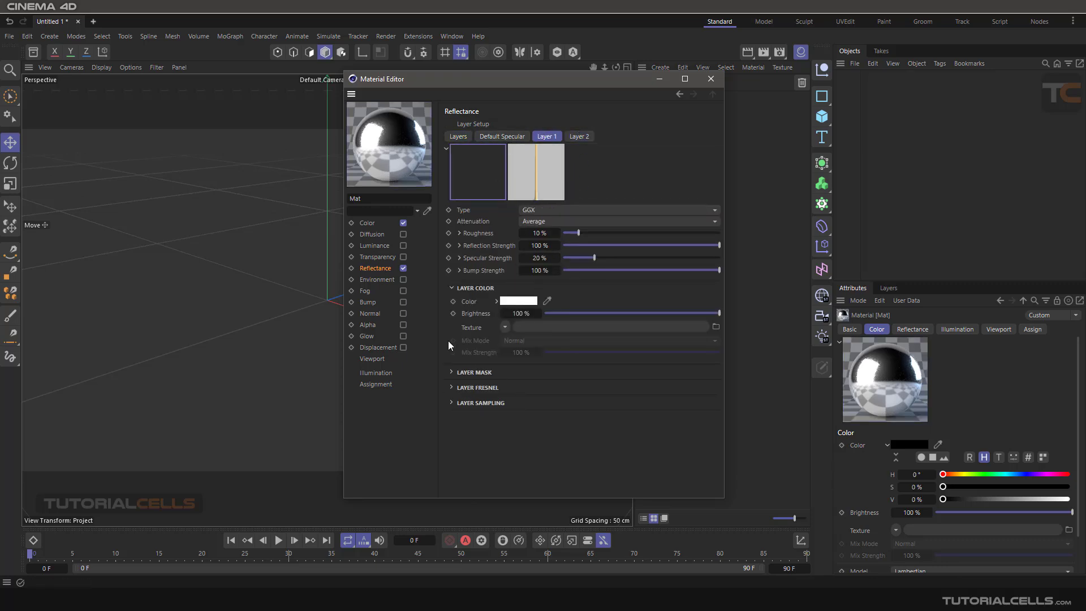
pyautogui.click(459, 136)
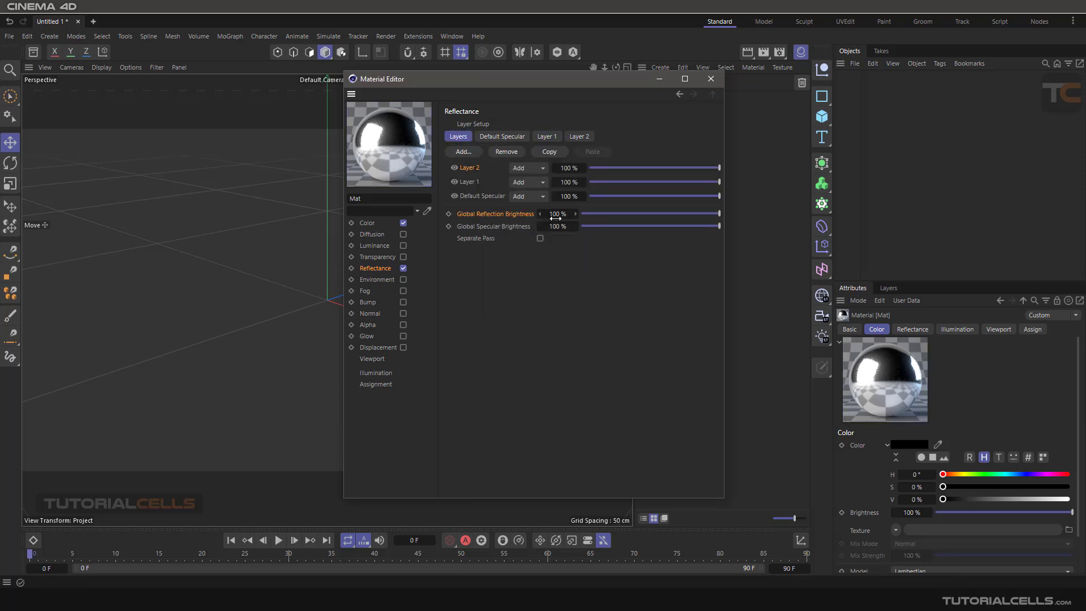
pyautogui.moveTo(661, 215); pyautogui.dragTo(740, 214)
# Remove reflectance Layers 2 and 1, and show only the Default Specular layer's settings.
pyautogui.click(506, 152)
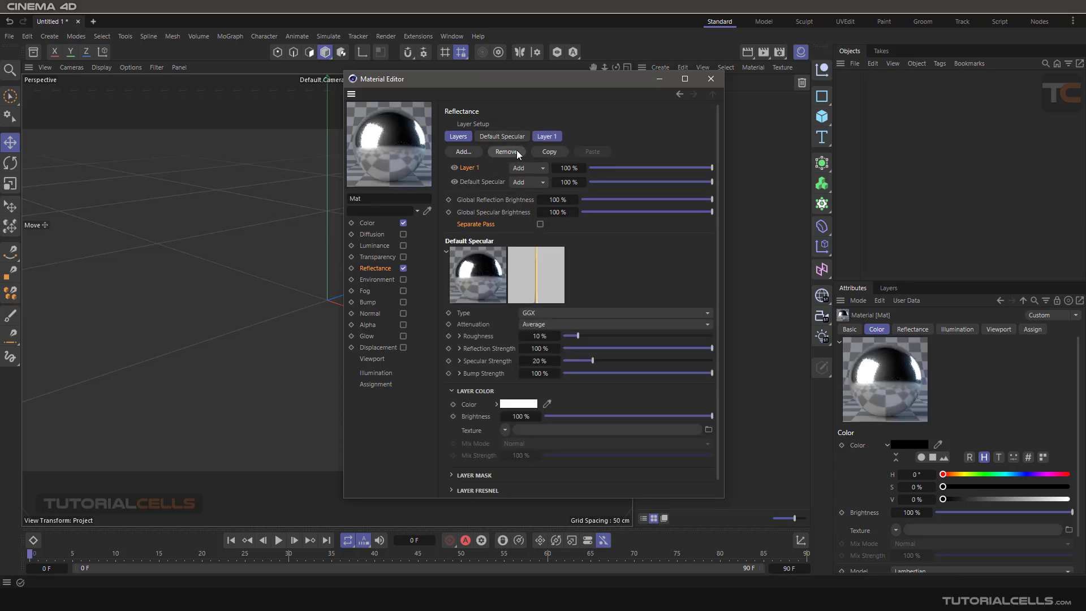
pyautogui.click(517, 151)
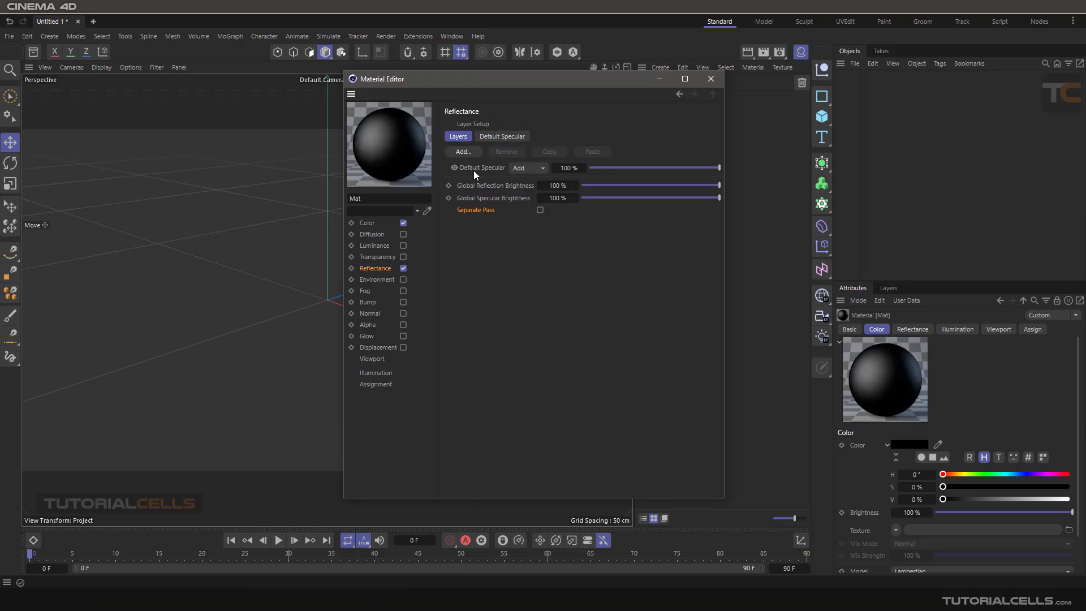
pyautogui.click(473, 170)
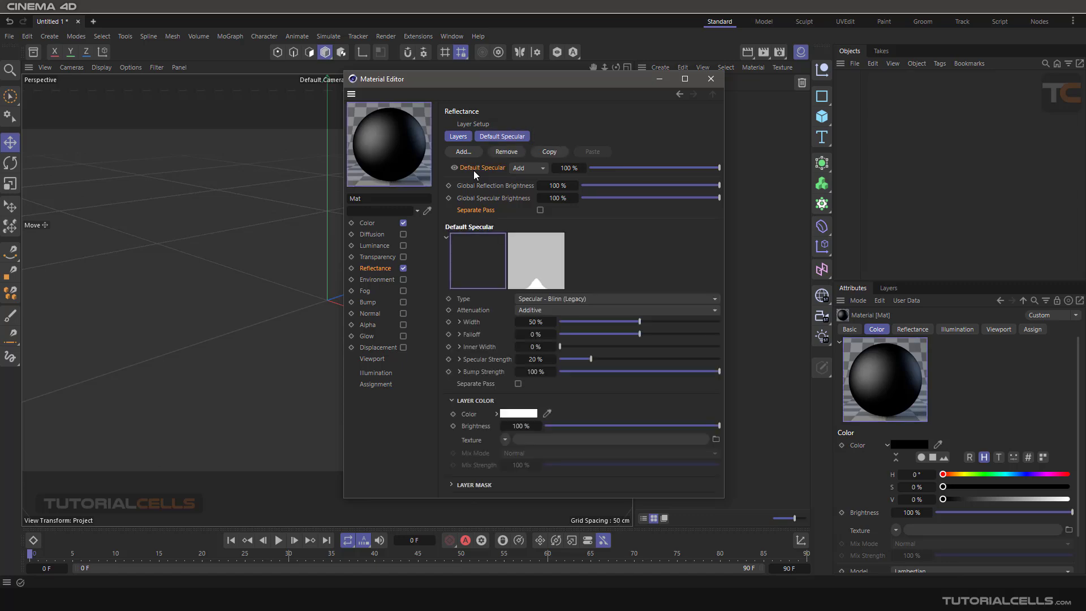
pyautogui.click(493, 138)
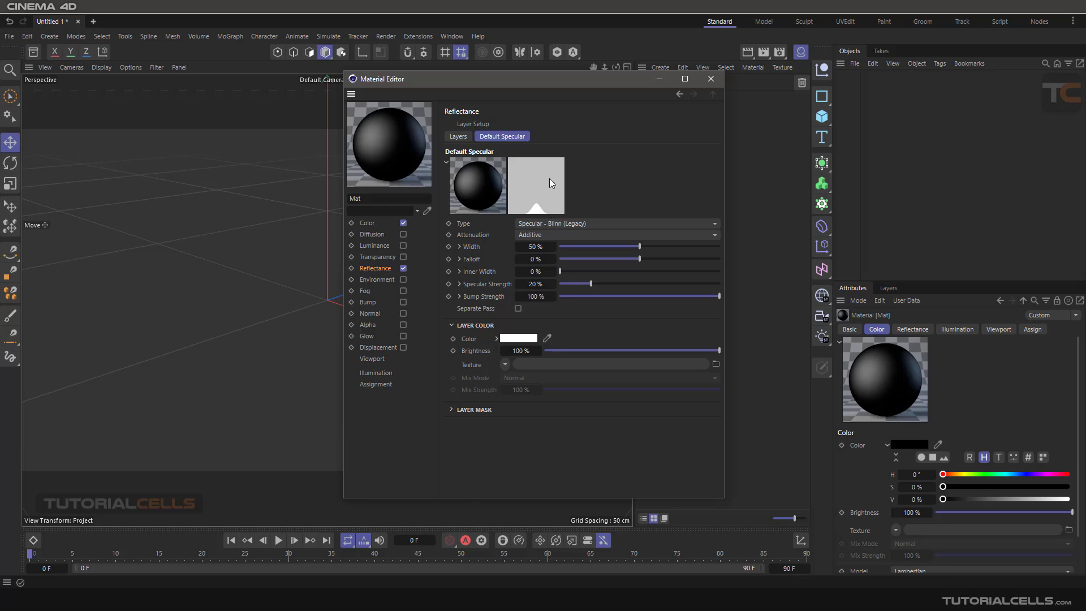
pyautogui.rightClick(371, 136)
pyautogui.click(417, 85)
pyautogui.click(474, 224)
# Try Reflection (Legacy) as the Default Specular layer's type, and set the type to Specular - Phong (Legacy).
pyautogui.click(544, 226)
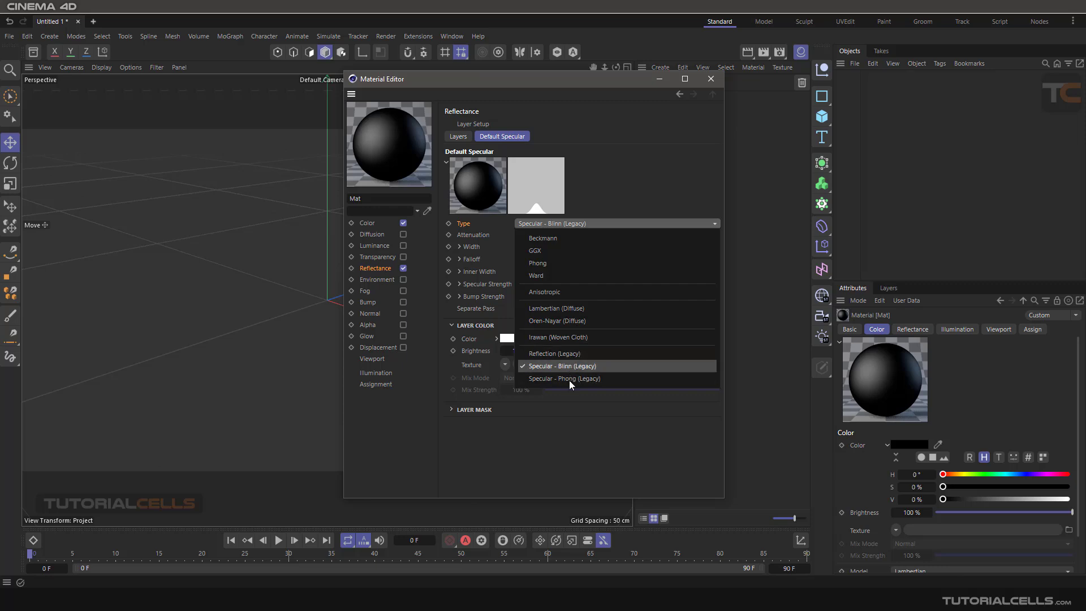
pyautogui.click(541, 355)
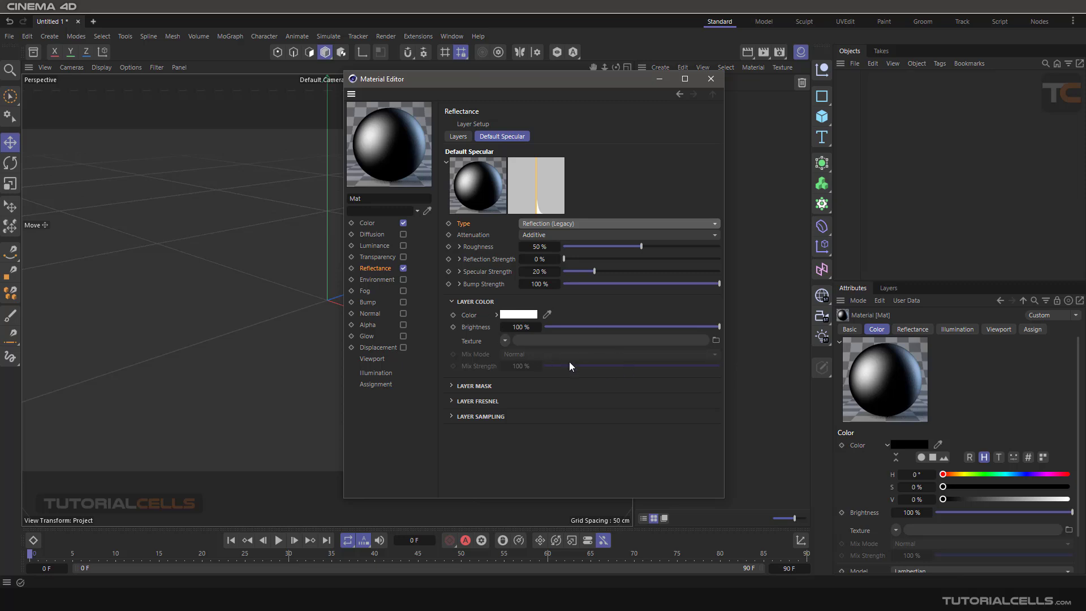
pyautogui.click(572, 224)
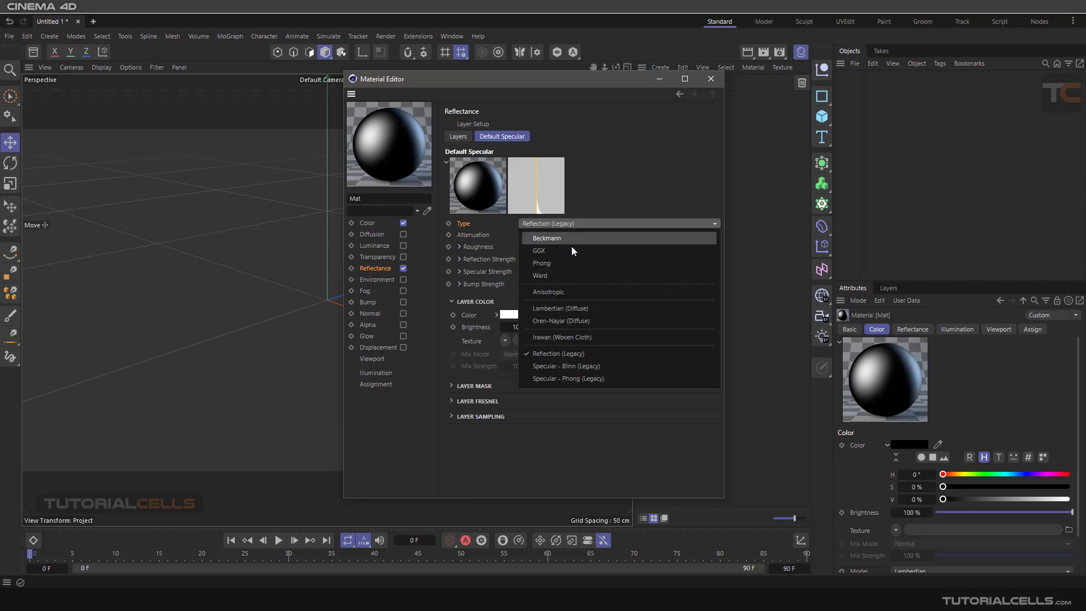
pyautogui.click(566, 379)
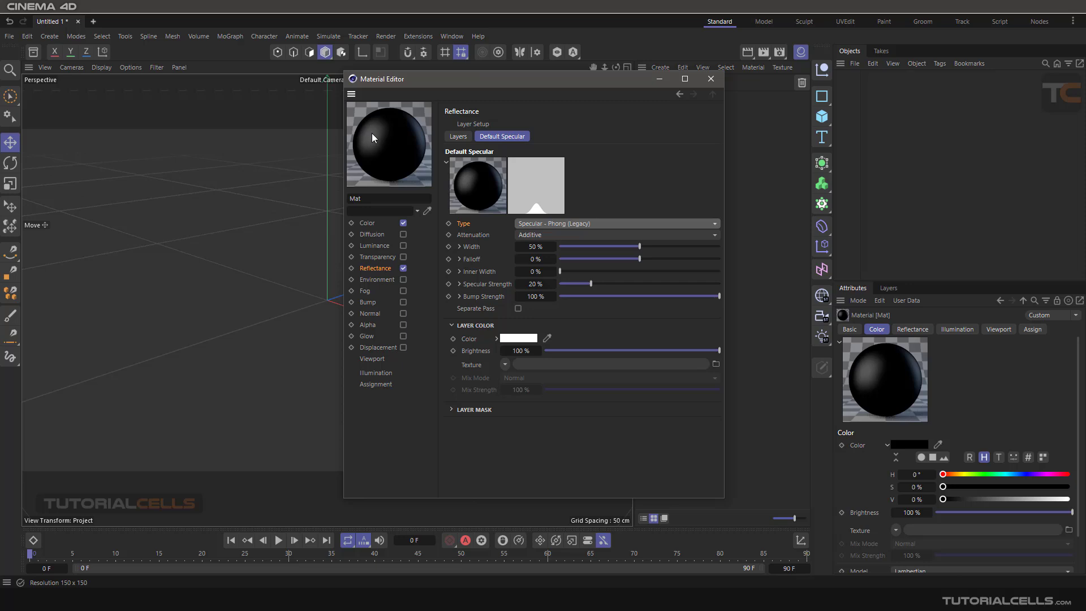
# Set the Default Specular layer's type to Specular - Blinn (Legacy) and view its attenuation options.
pyautogui.click(546, 223)
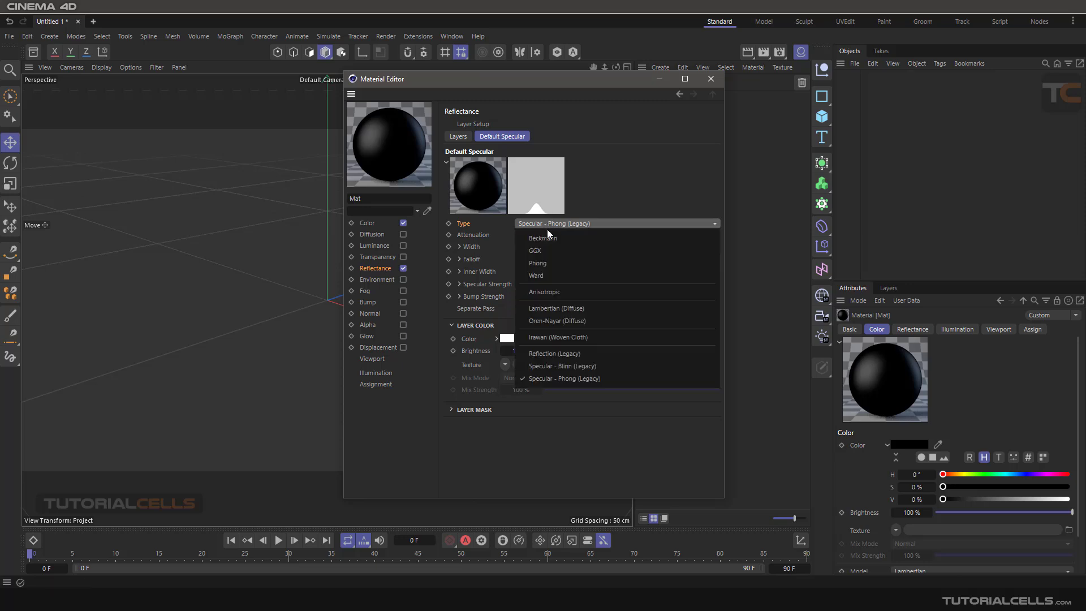
pyautogui.click(569, 366)
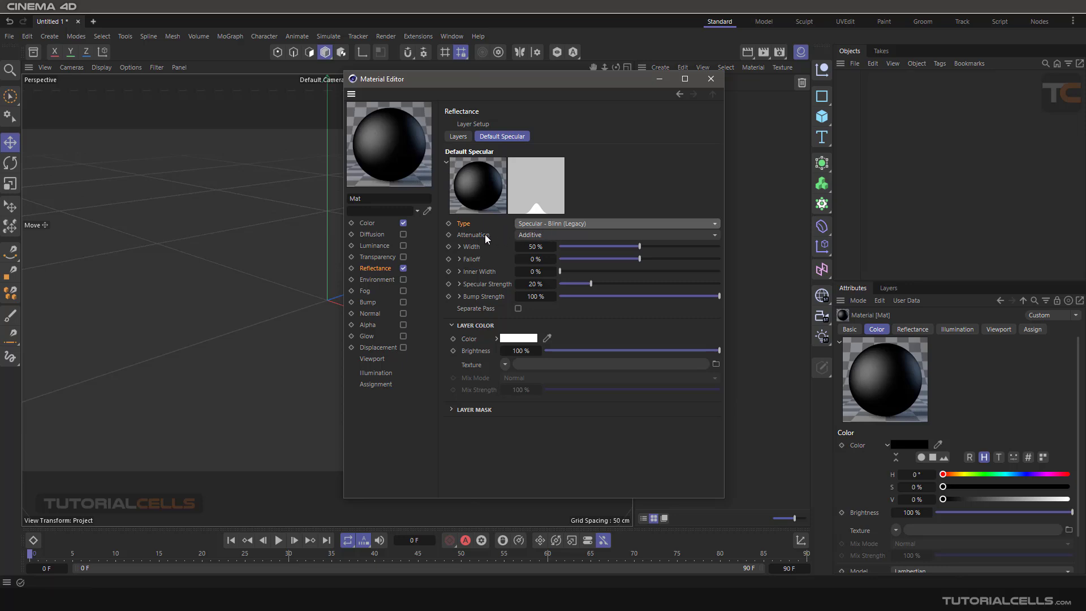
pyautogui.click(530, 235)
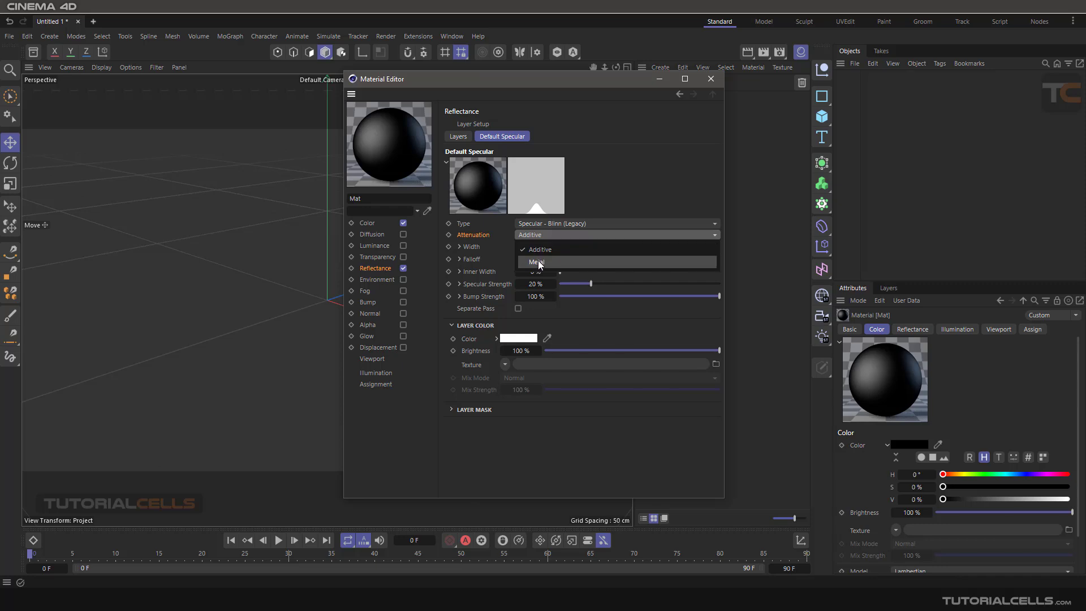
pyautogui.click(582, 189)
# Set the material's color to green with hue 147°, saturation 85% and value 50%.
pyautogui.click(376, 223)
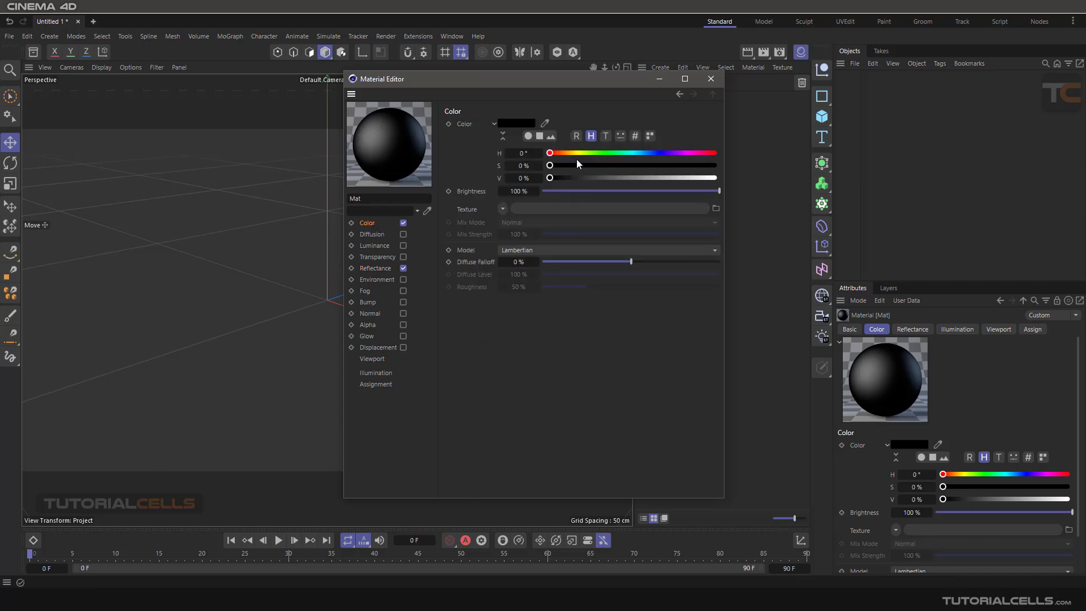
pyautogui.moveTo(581, 153); pyautogui.dragTo(617, 154)
pyautogui.click(632, 177)
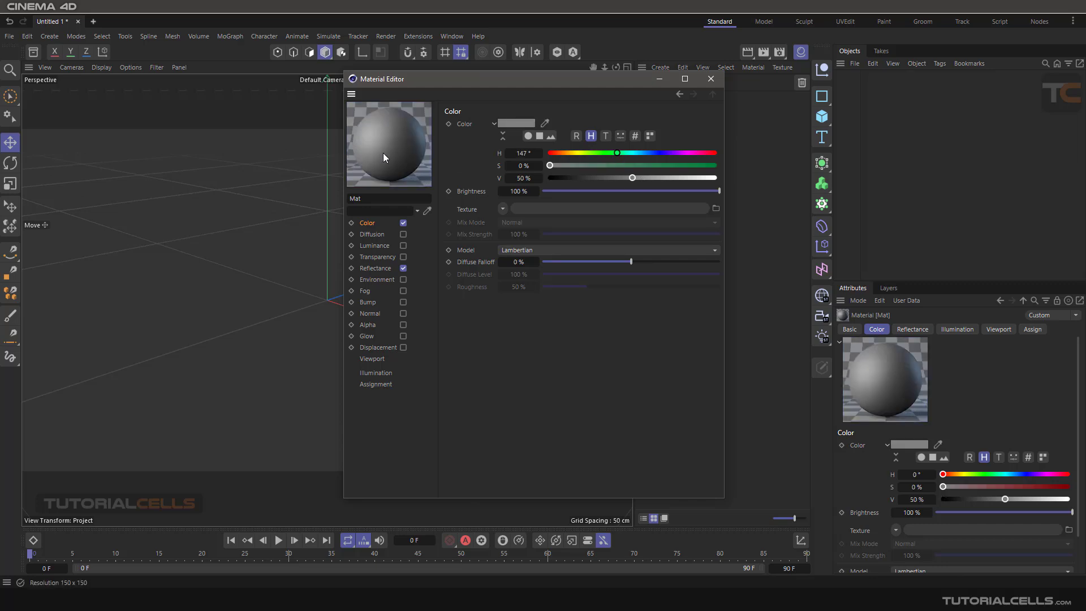
pyautogui.click(688, 165)
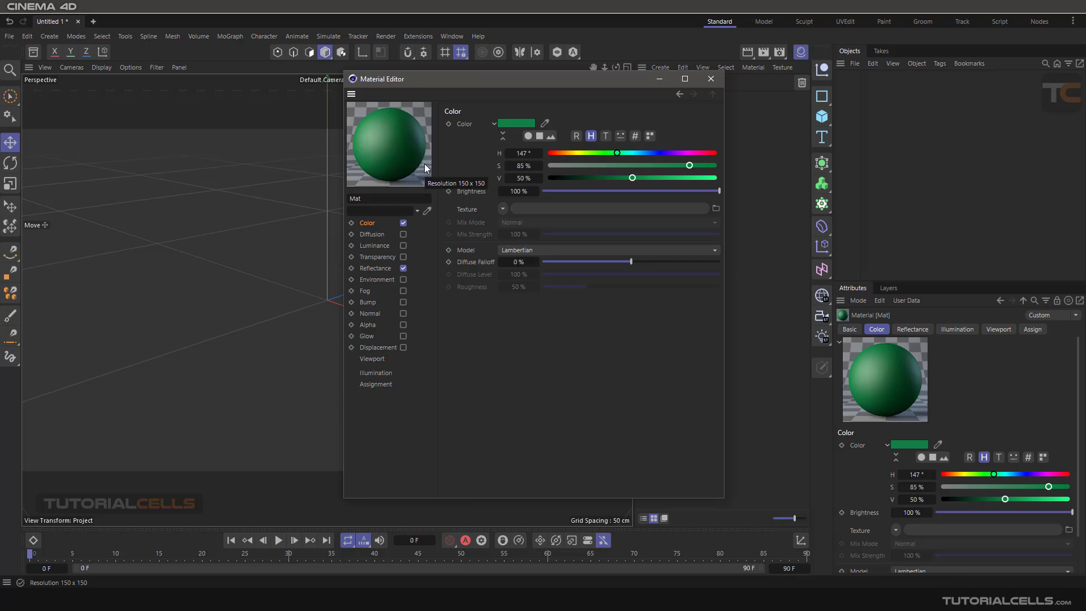
# Check the Default Specular's Additive attenuation on the green material, and set the material color's value to 0%.
pyautogui.click(374, 268)
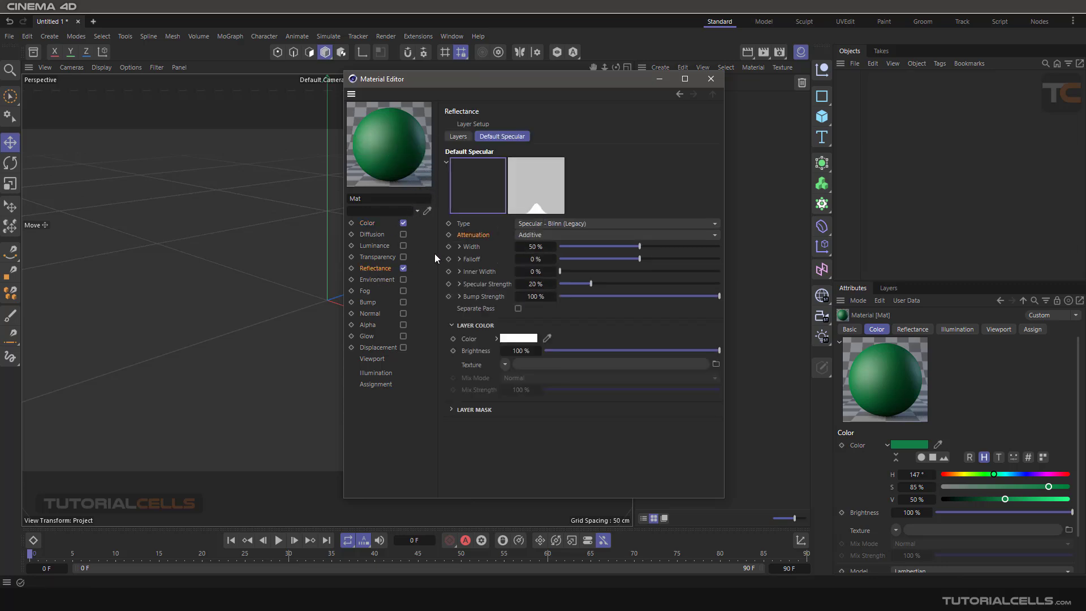
pyautogui.click(525, 234)
pyautogui.click(526, 234)
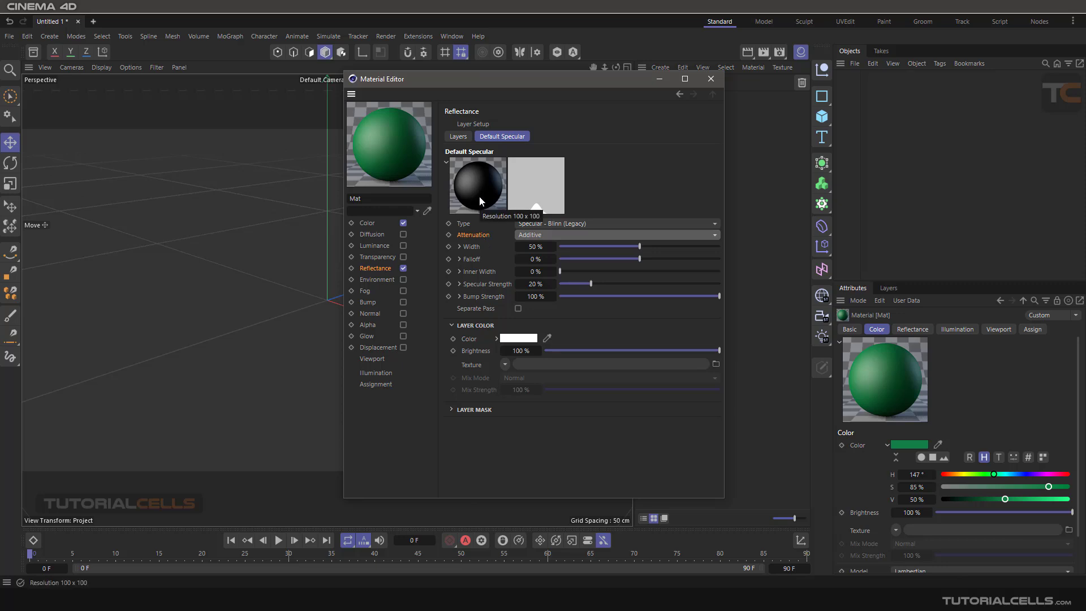
pyautogui.click(368, 224)
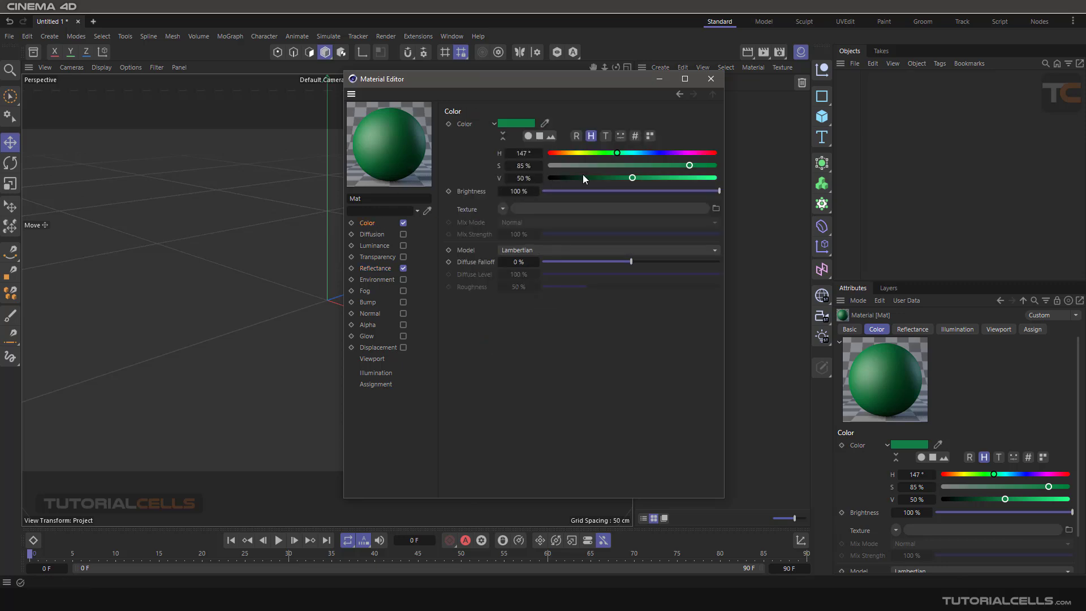
pyautogui.moveTo(593, 179); pyautogui.dragTo(466, 182)
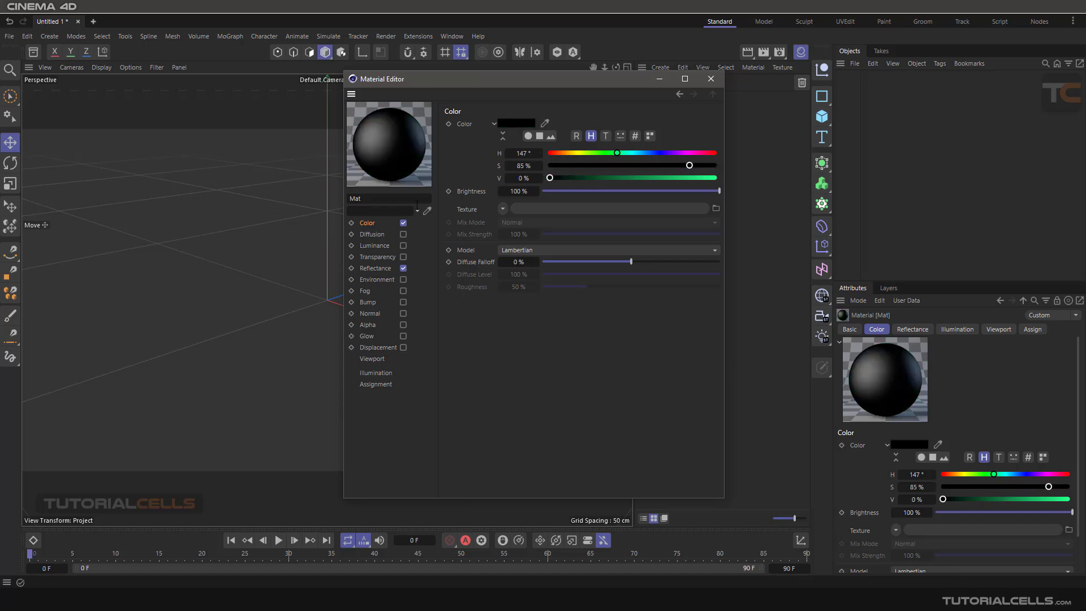
# Examine the texture options for the Default Specular layer's Width, and look into its Bump Strength settings.
pyautogui.click(376, 268)
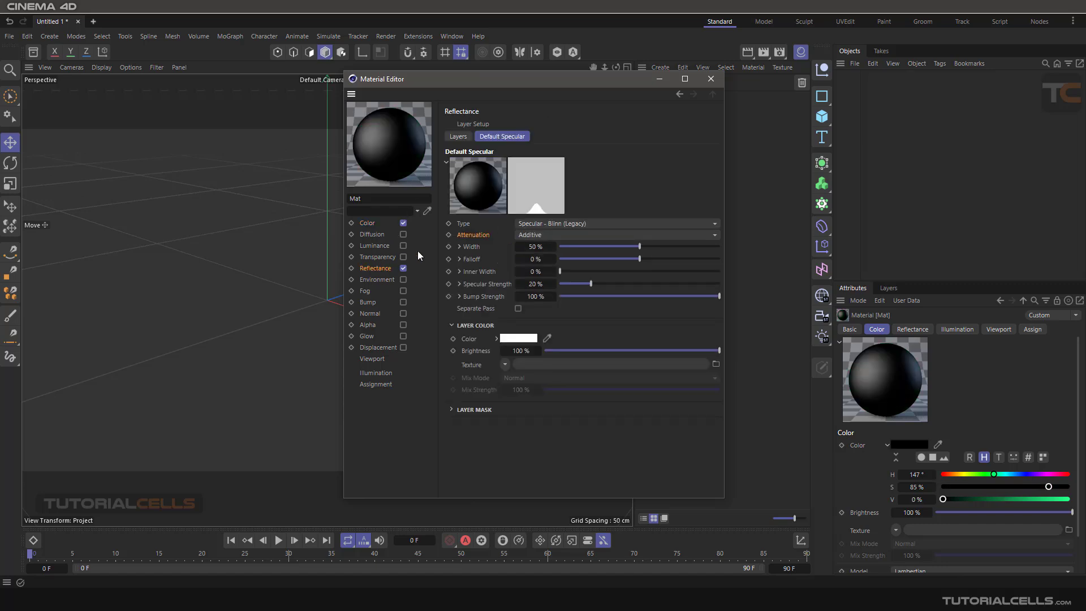
pyautogui.click(459, 247)
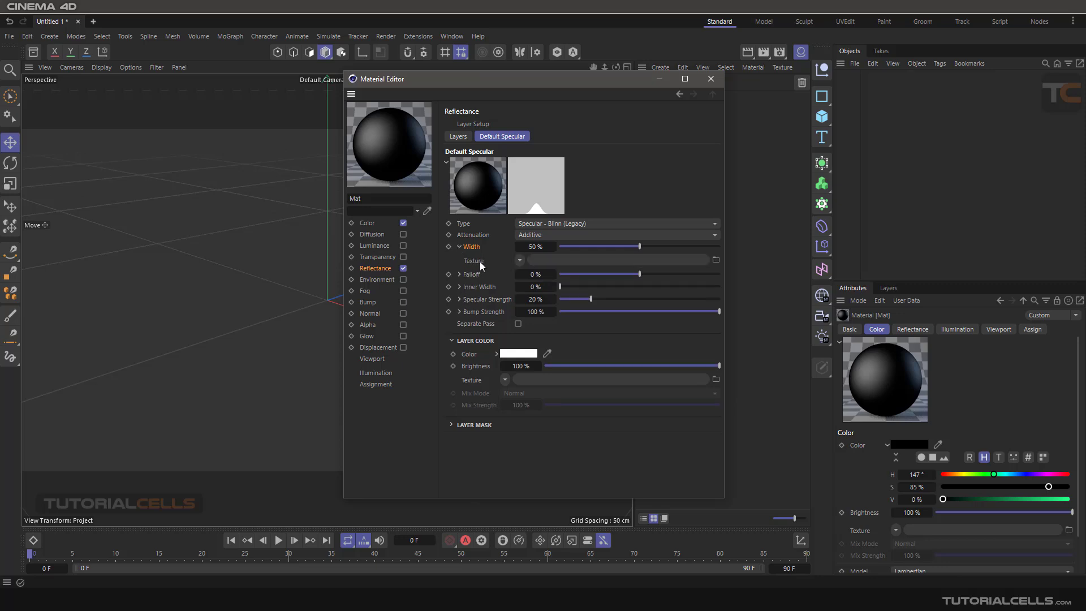
pyautogui.click(519, 261)
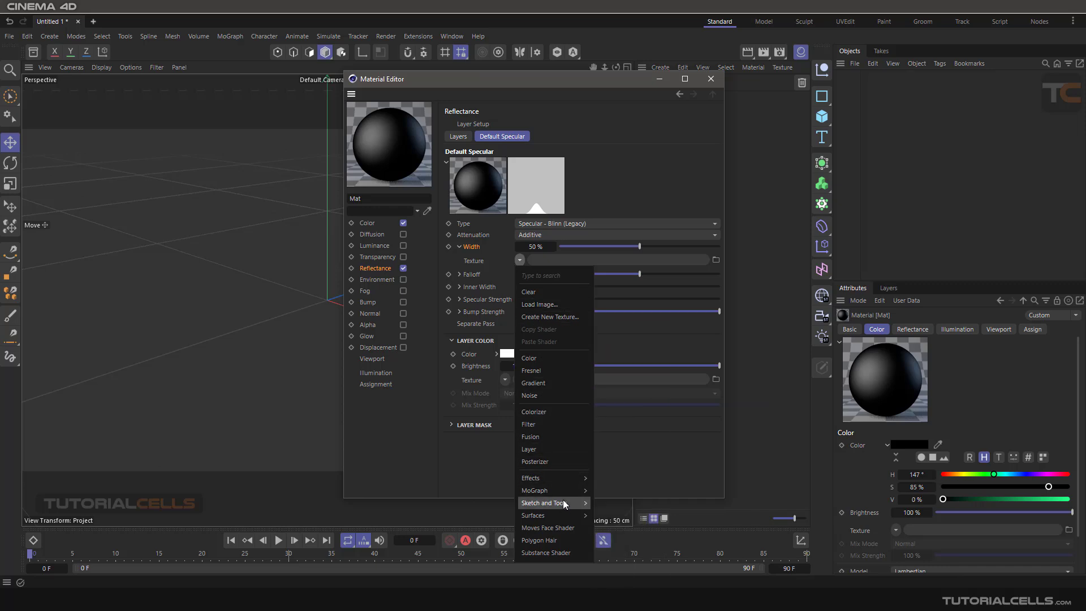
pyautogui.click(487, 259)
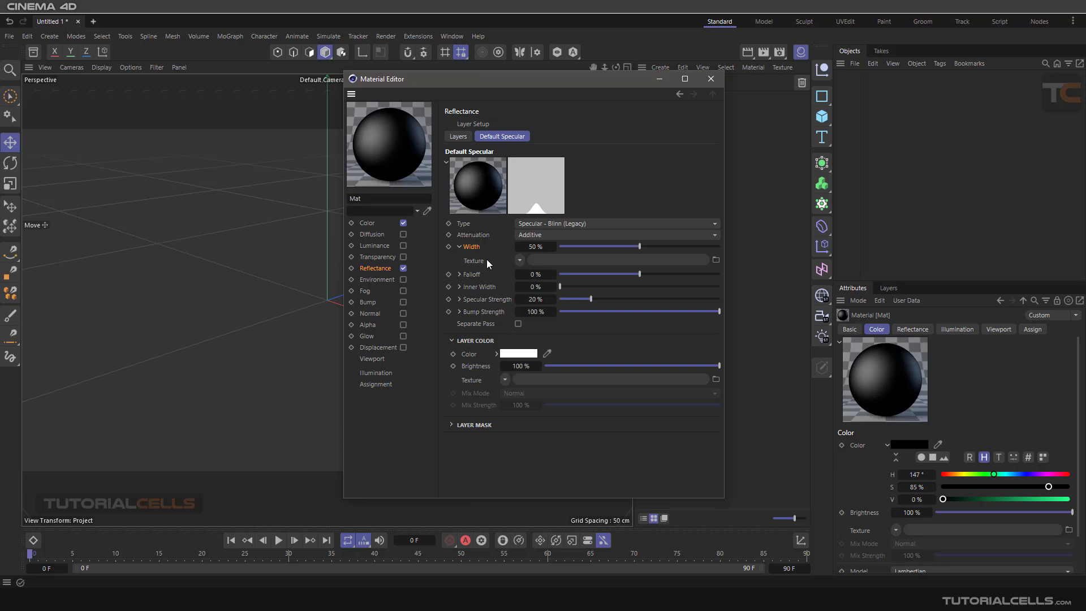
pyautogui.click(460, 246)
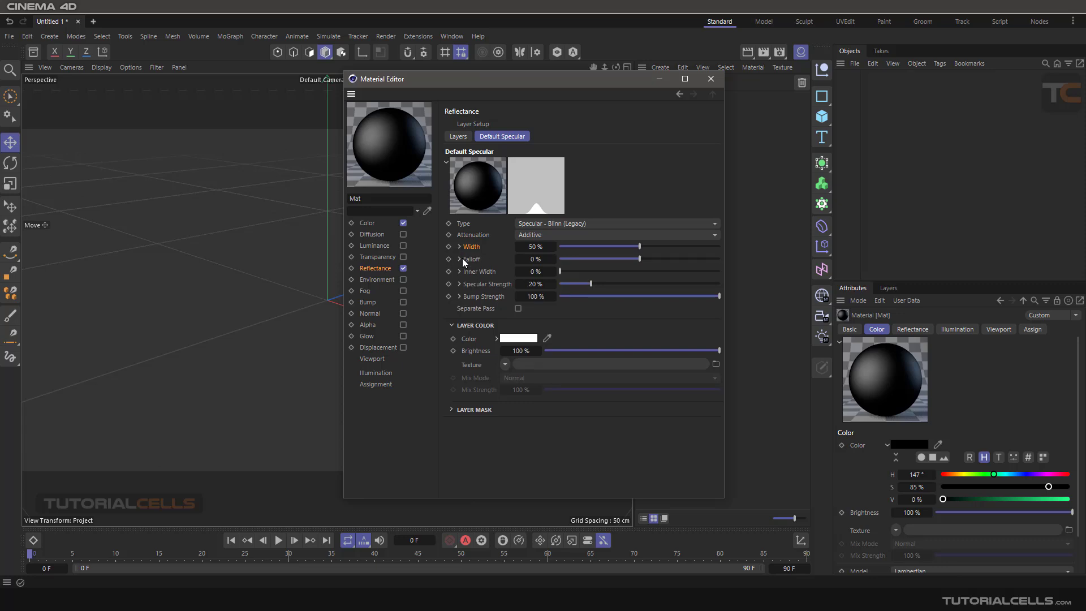
pyautogui.click(460, 297)
pyautogui.click(460, 296)
# Try a Default Specular Width of 24%, and set the Width back to 50%.
pyautogui.moveTo(639, 247); pyautogui.dragTo(597, 247)
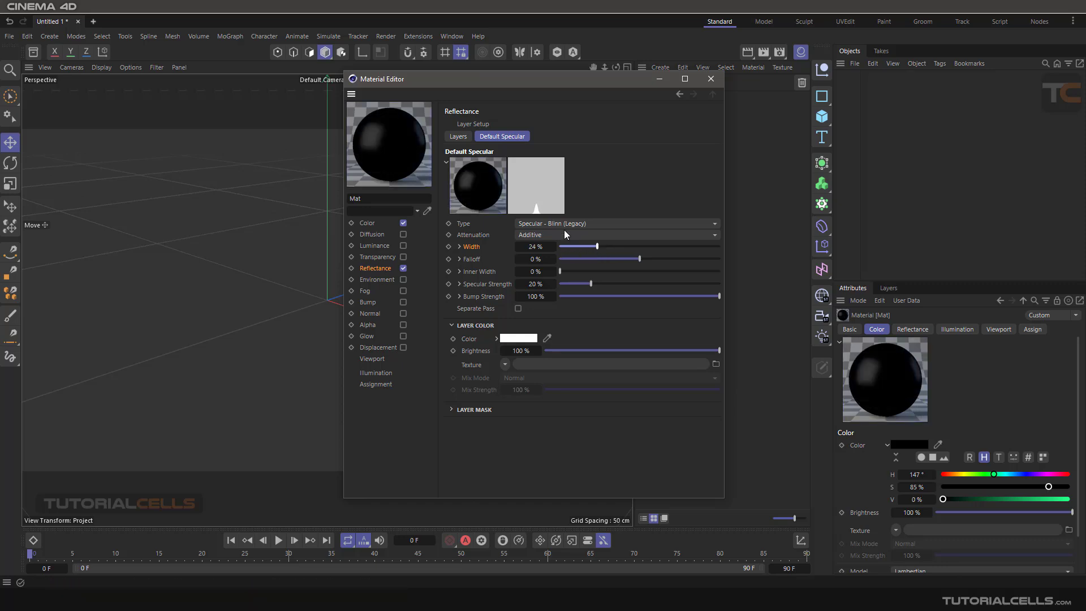
pyautogui.doubleClick(536, 246)
pyautogui.write('50')
pyautogui.press('Return')
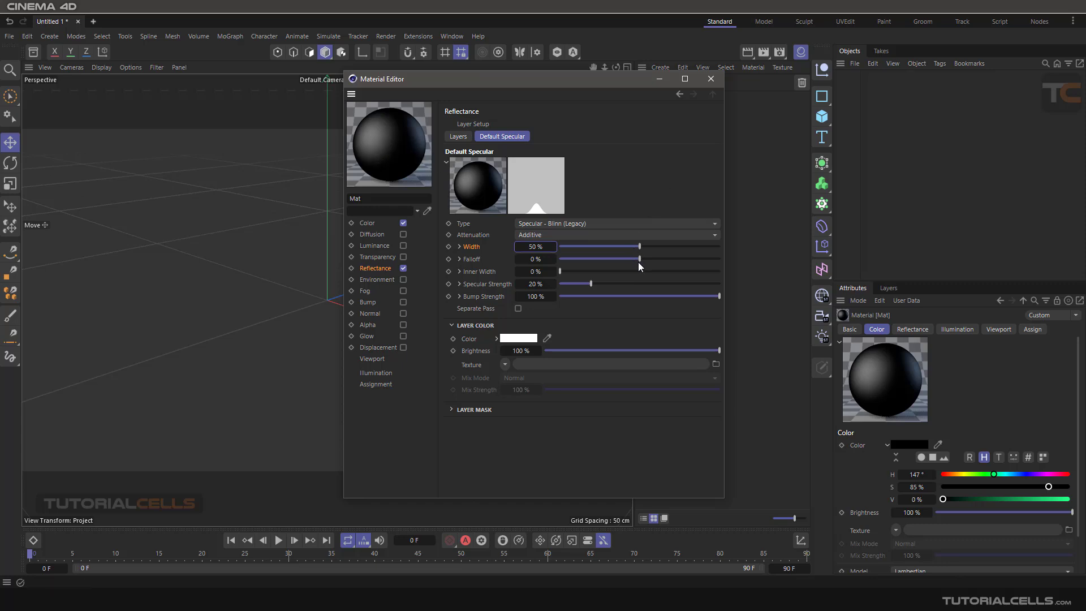
# Test the specular Falloff at 39%, -19% and -53% together with an Inner Width of 42% and 70%.
pyautogui.moveTo(639, 263); pyautogui.dragTo(662, 260)
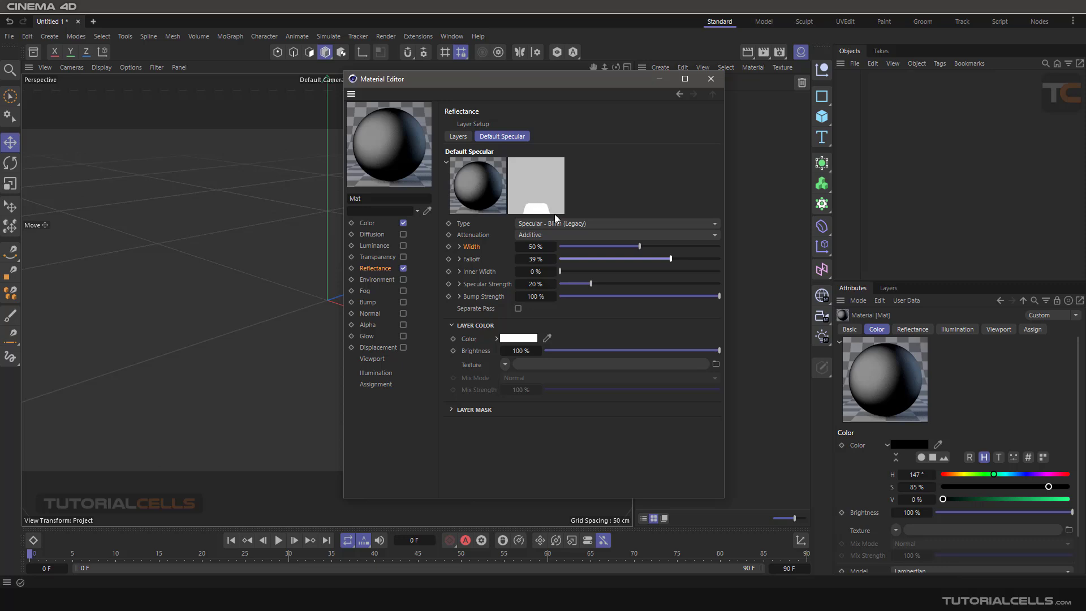
pyautogui.moveTo(623, 260)
pyautogui.mouseDown()
pyautogui.moveTo(608, 259)
pyautogui.moveTo(624, 263)
pyautogui.mouseUp()
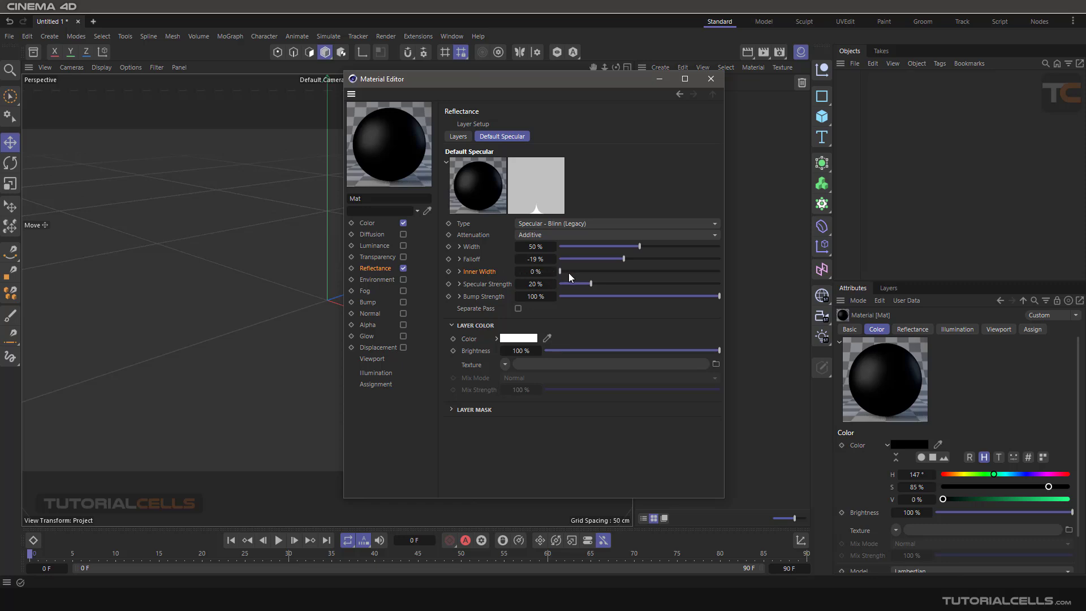
pyautogui.moveTo(559, 272); pyautogui.dragTo(626, 274)
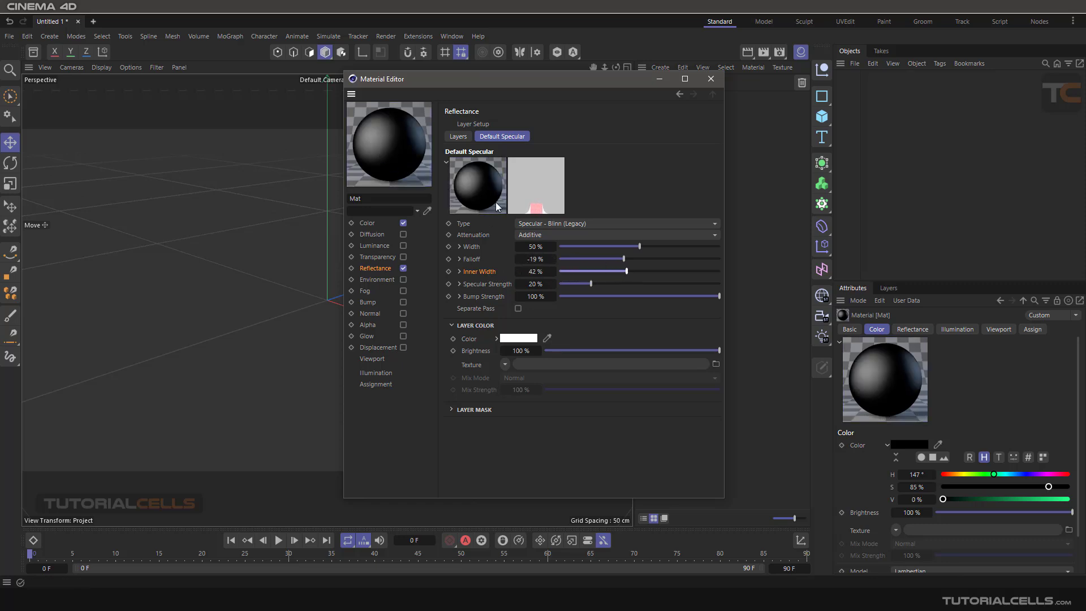
pyautogui.moveTo(621, 259); pyautogui.dragTo(606, 259)
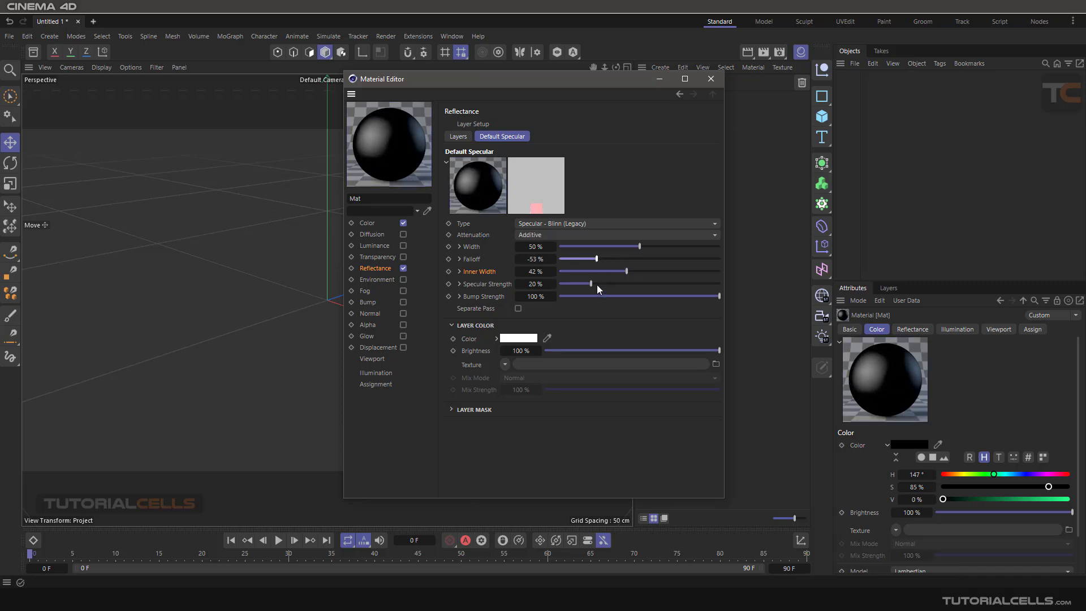
pyautogui.moveTo(626, 271); pyautogui.dragTo(670, 271)
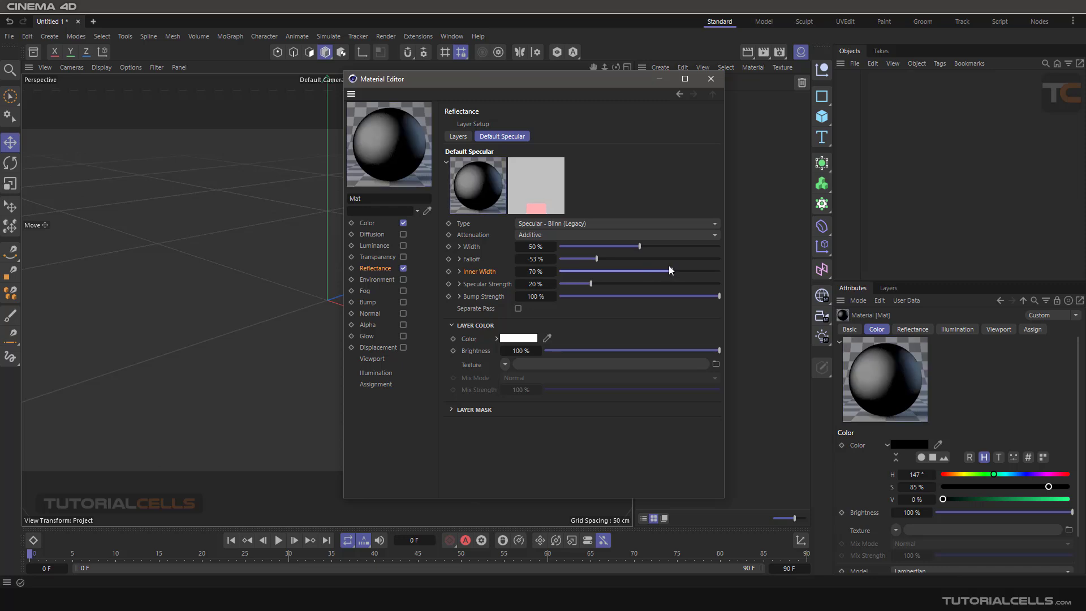
# Reset the Default Specular layer's Inner Width and Falloff to 0%.
pyautogui.click(546, 272)
pyautogui.write('0')
pyautogui.press('Return')
pyautogui.rightClick(553, 260)
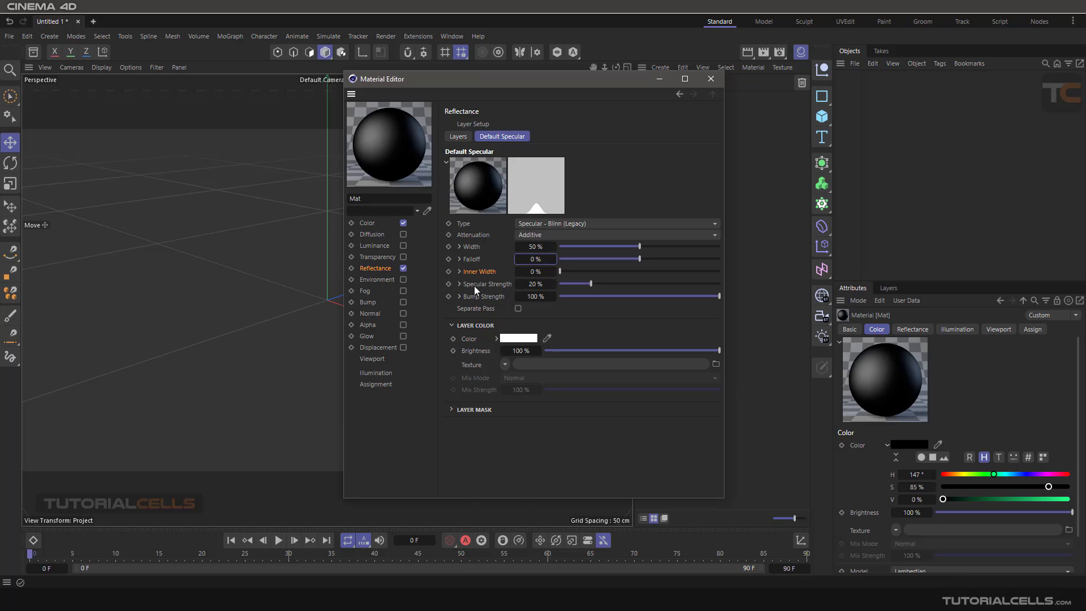
# Try a Specular Strength of 58%, and return it to 20%.
pyautogui.moveTo(591, 283); pyautogui.dragTo(652, 283)
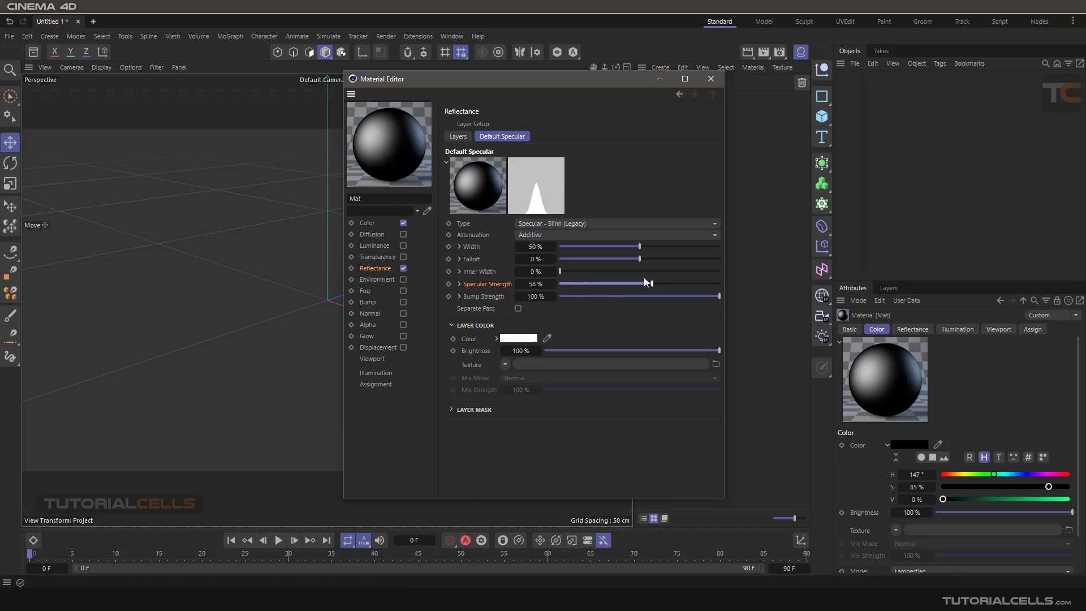
pyautogui.moveTo(645, 279); pyautogui.dragTo(554, 282)
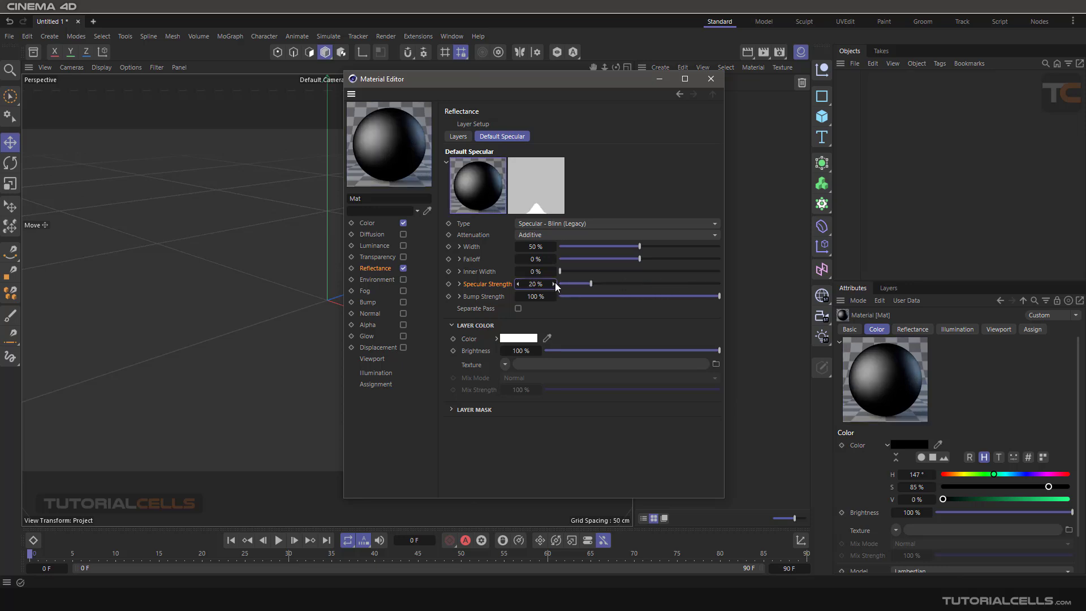
pyautogui.click(484, 295)
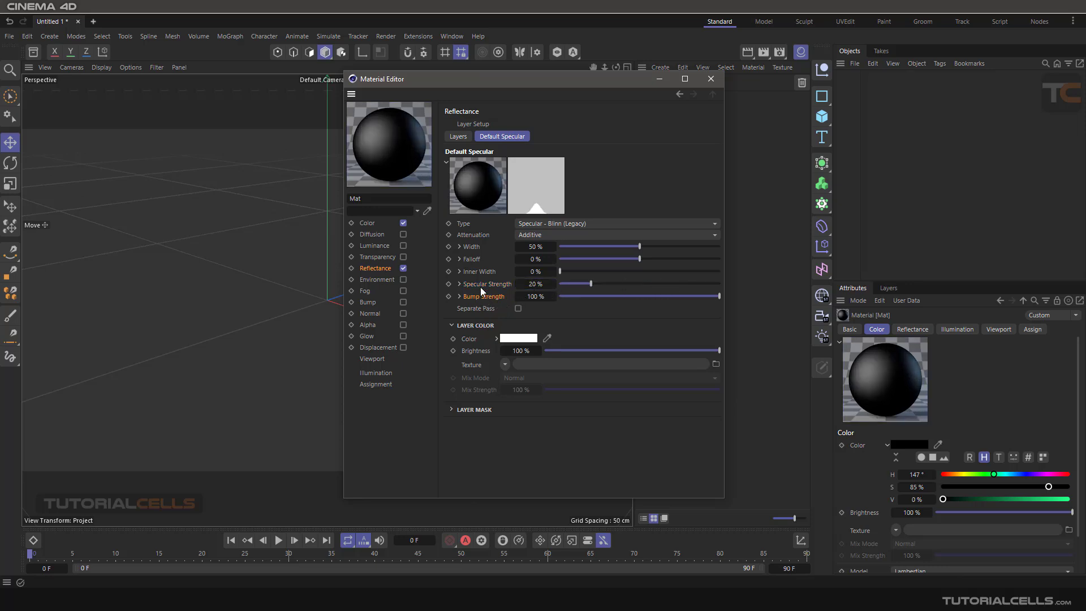
# Open the material preview in its own window and place it over the viewport beside the Material Editor.
pyautogui.rightClick(375, 143)
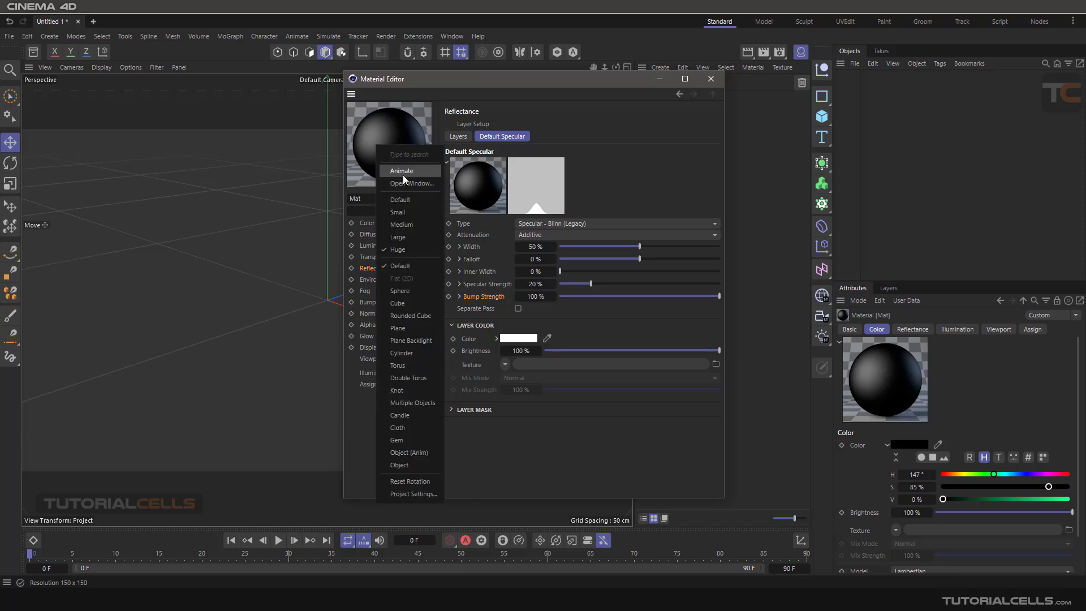
pyautogui.click(407, 185)
pyautogui.moveTo(481, 176); pyautogui.dragTo(196, 147)
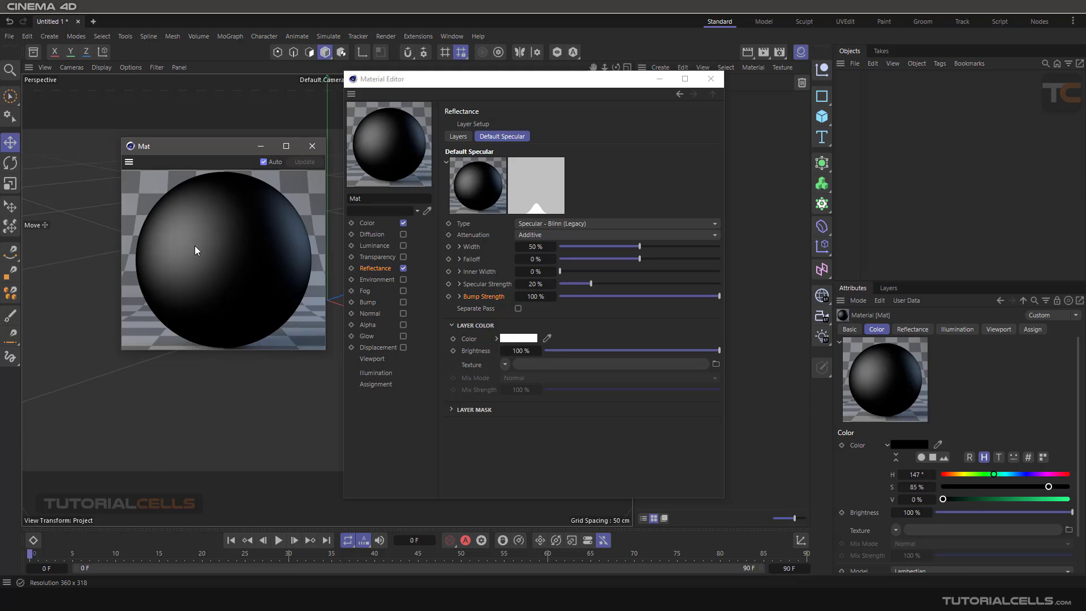
# Set the Bump Strength mode to Custom Bump Map with a Noise texture, trying a strength of 86% and ending at -29%.
pyautogui.click(460, 297)
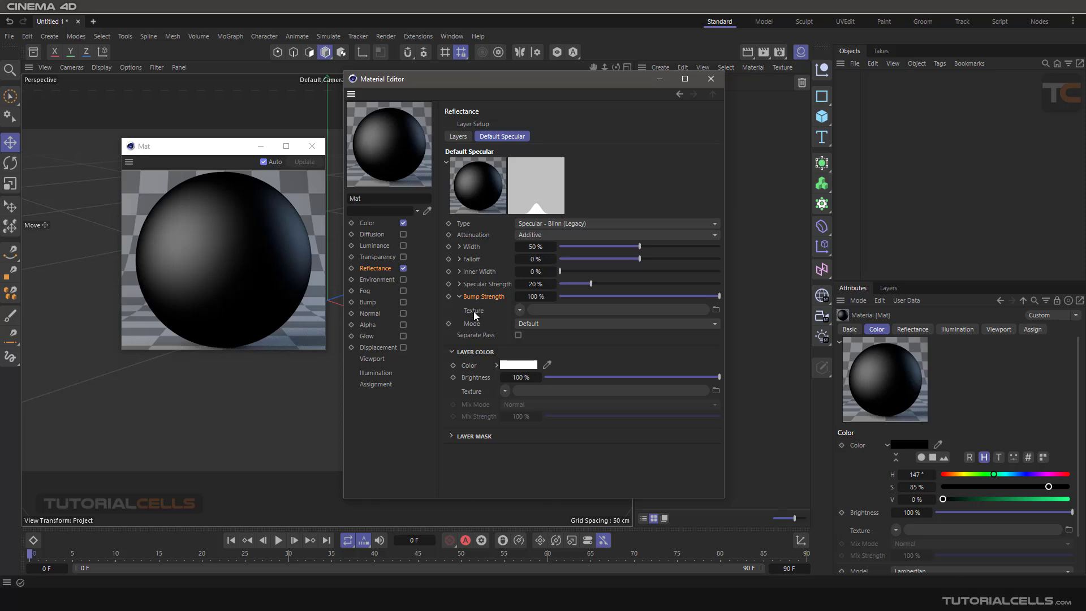
pyautogui.click(552, 324)
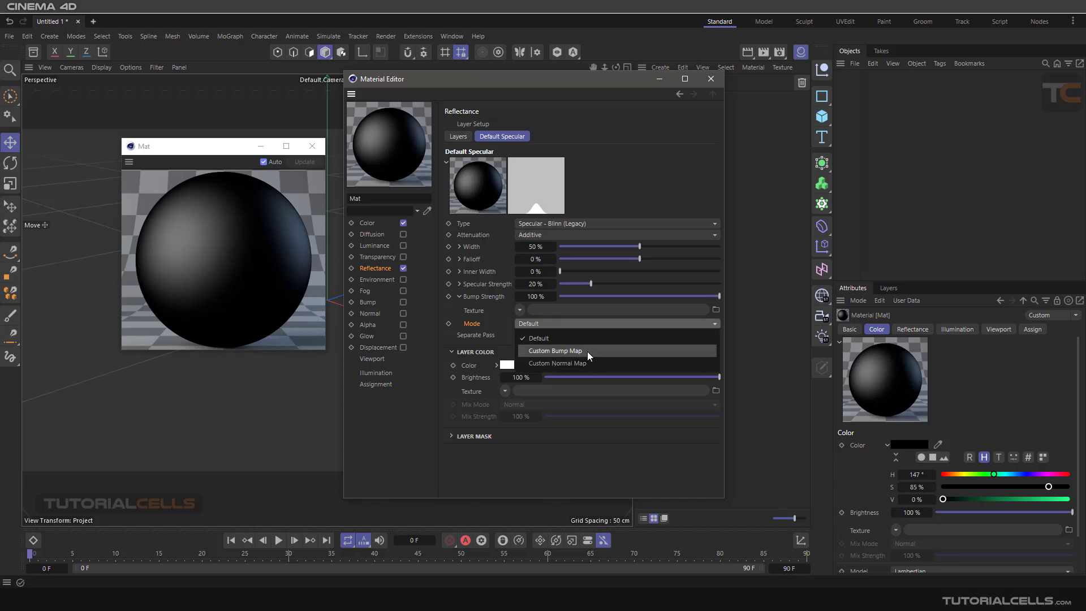
pyautogui.click(587, 351)
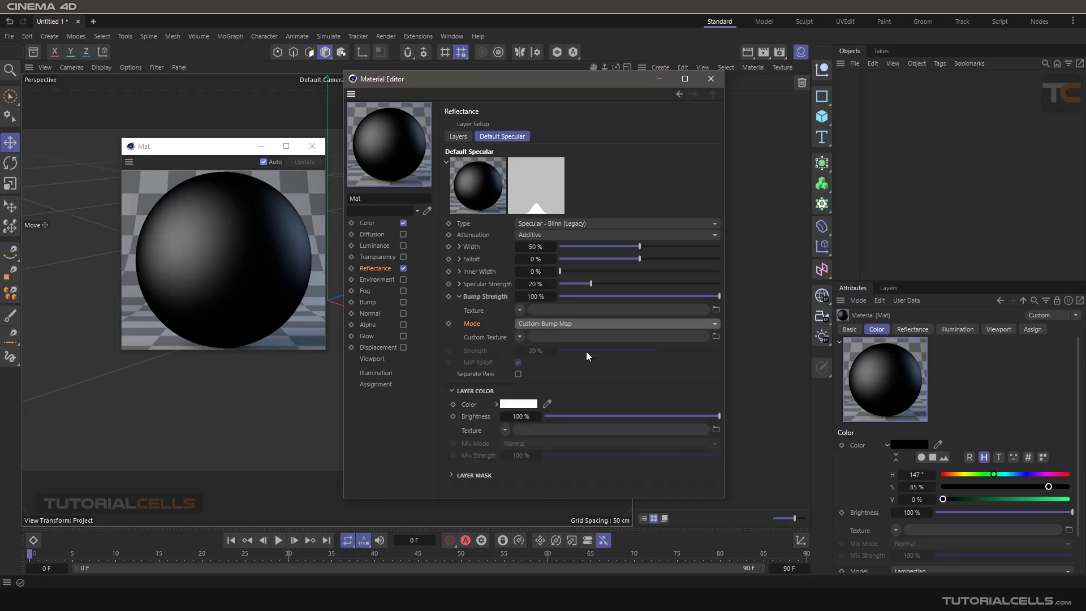
pyautogui.click(519, 337)
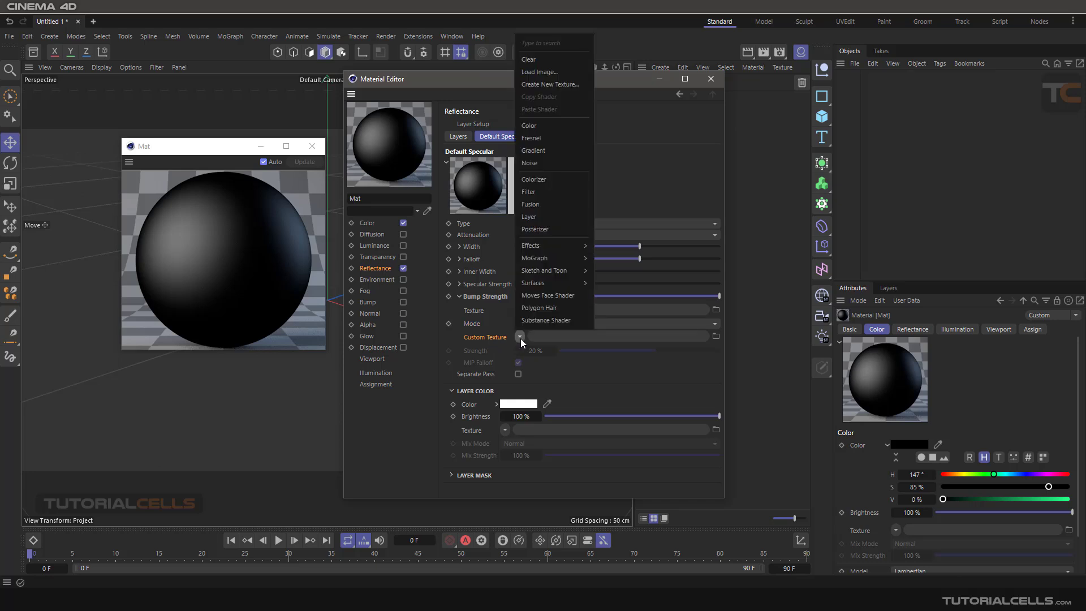
pyautogui.click(539, 164)
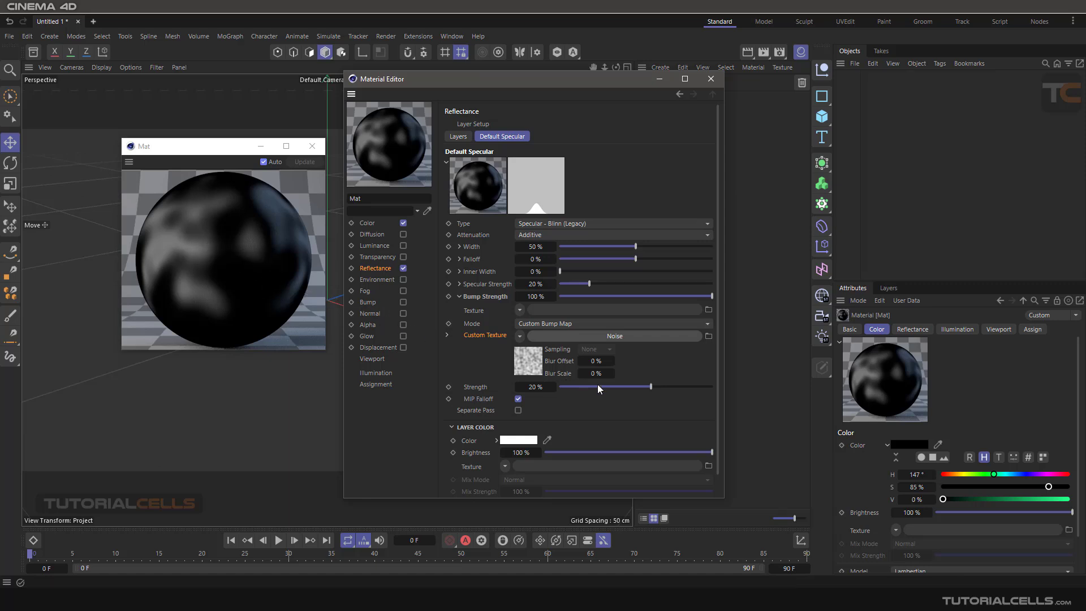
pyautogui.moveTo(650, 388); pyautogui.dragTo(702, 386)
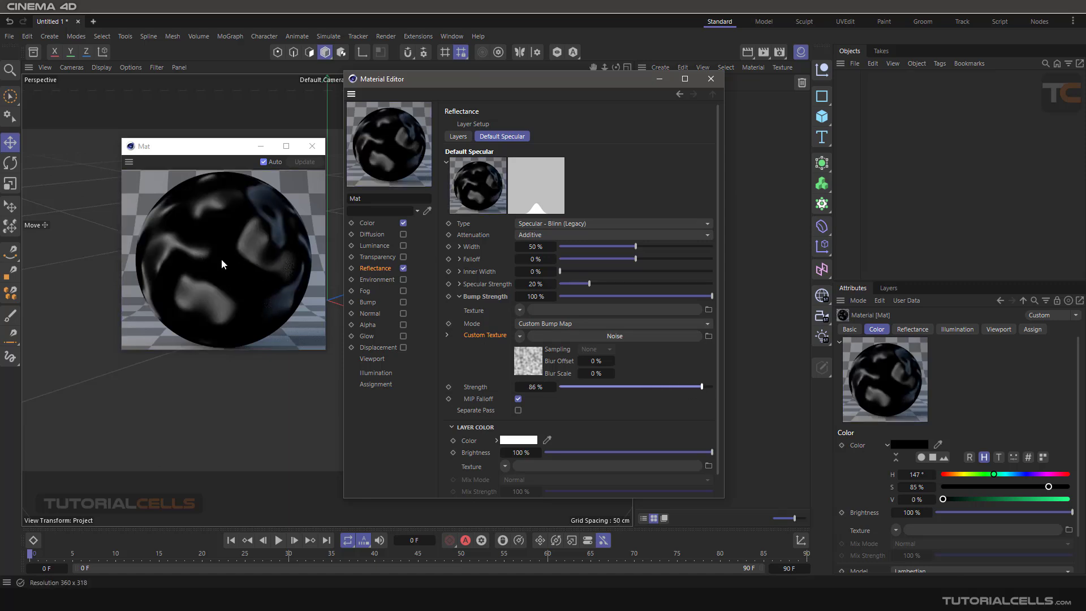
pyautogui.moveTo(625, 385); pyautogui.dragTo(603, 392)
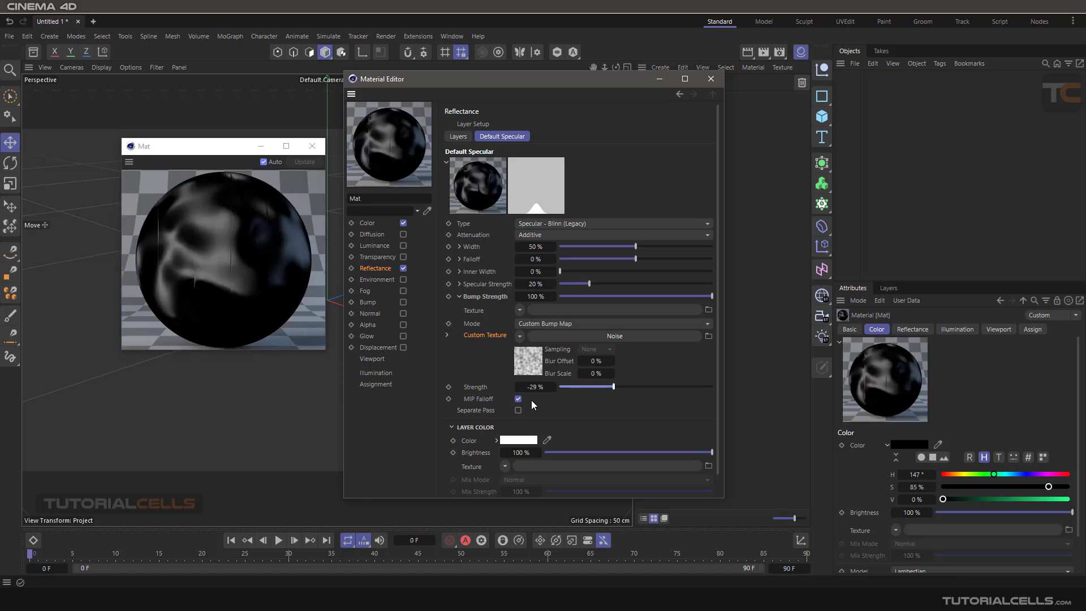
# Set the Space of the custom bump map's Noise shader to UV (2D) and return to the Default Specular settings.
pyautogui.click(477, 399)
pyautogui.click(566, 335)
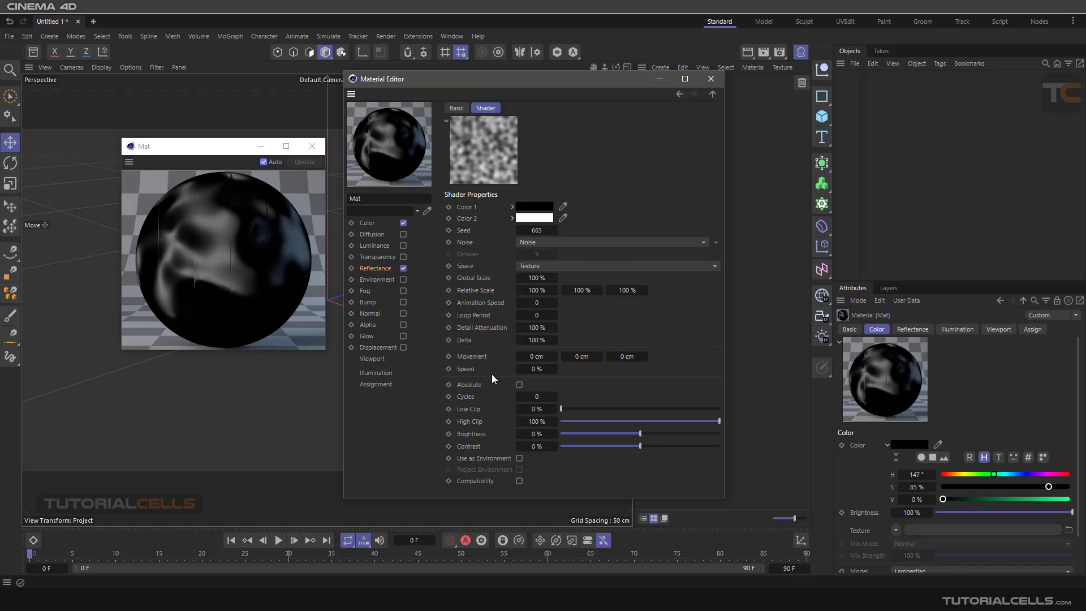
pyautogui.click(568, 266)
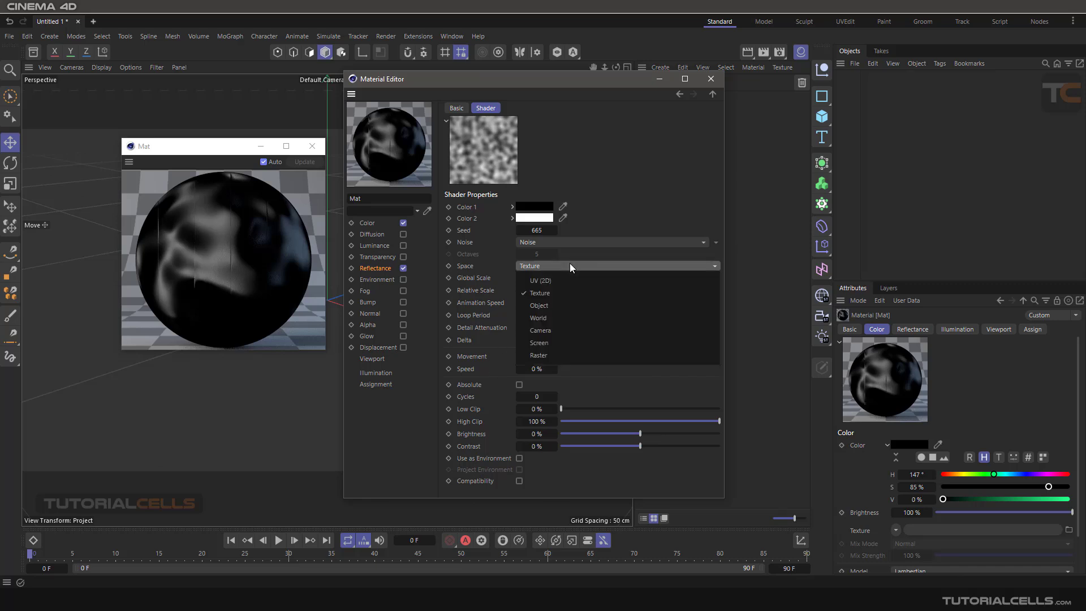
pyautogui.click(565, 280)
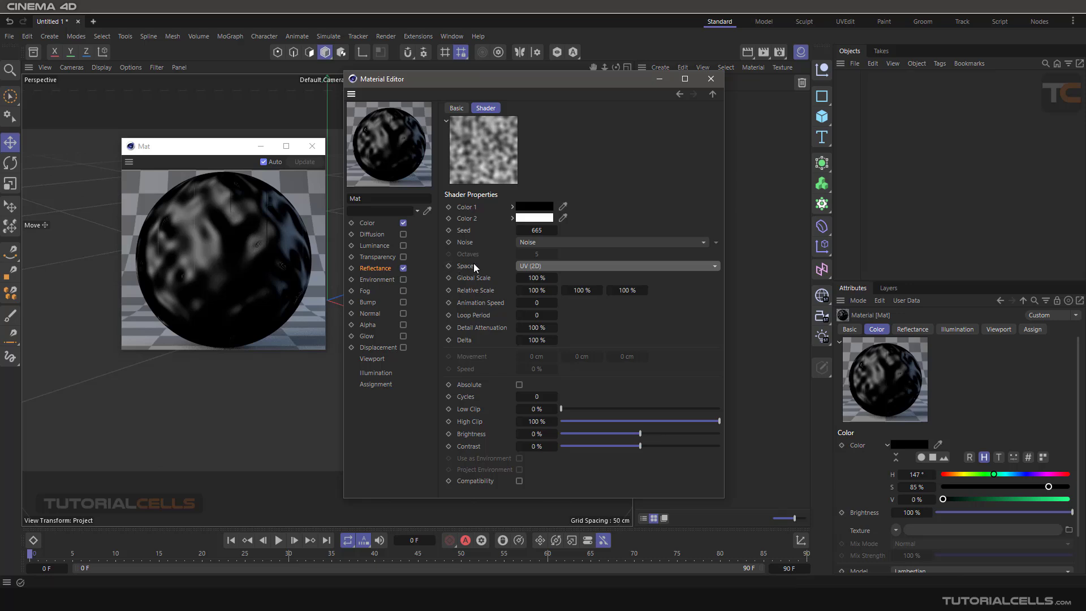
pyautogui.click(539, 265)
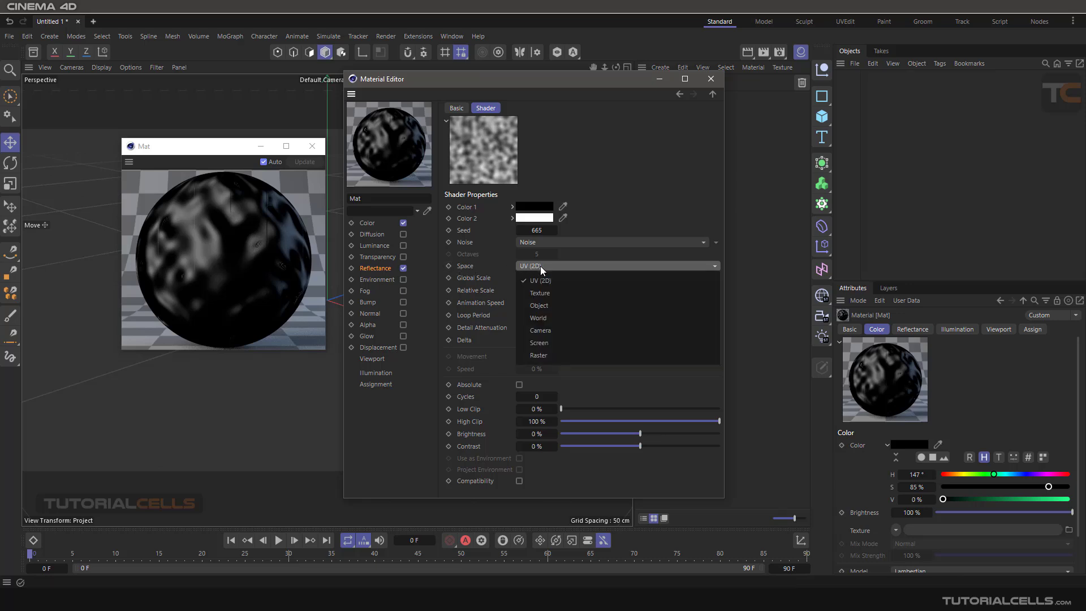
pyautogui.click(540, 266)
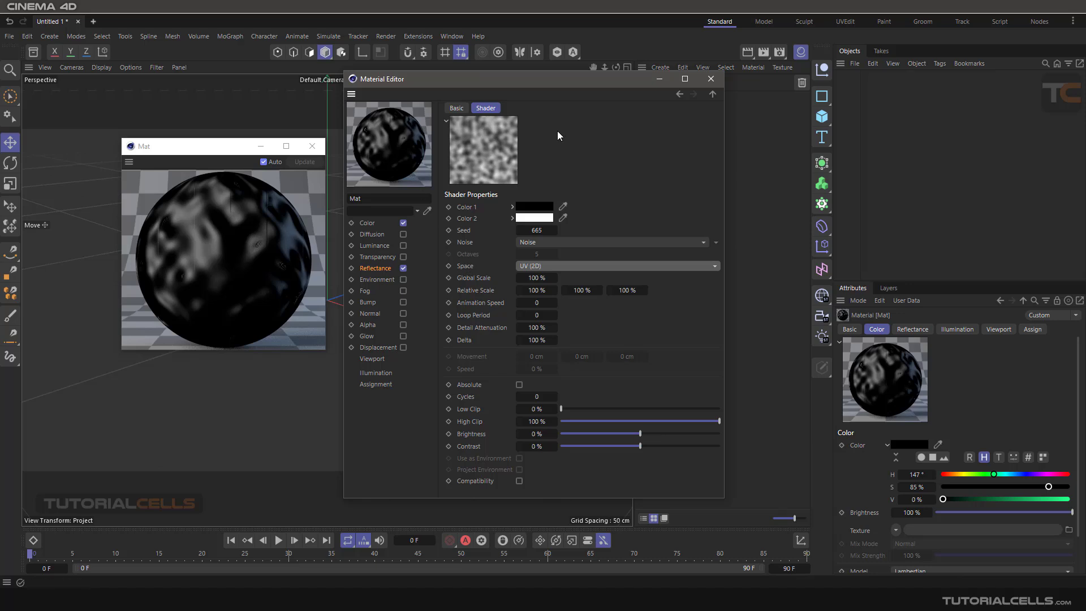
pyautogui.click(679, 94)
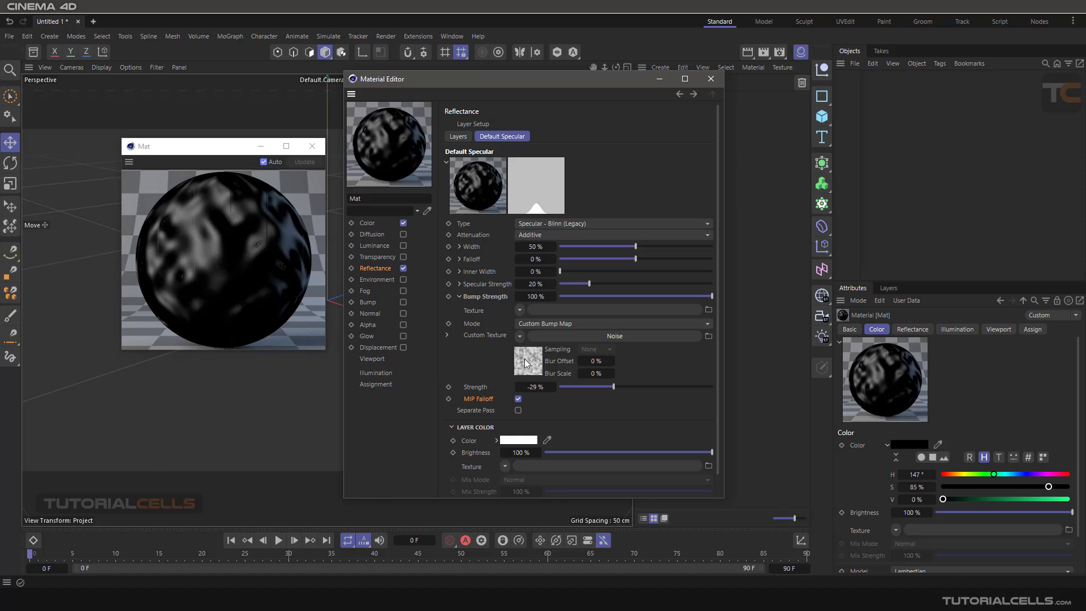
# Switch the Bump Strength mode to Custom Normal Map and apply the Normalizer effect to its custom texture.
pyautogui.click(547, 320)
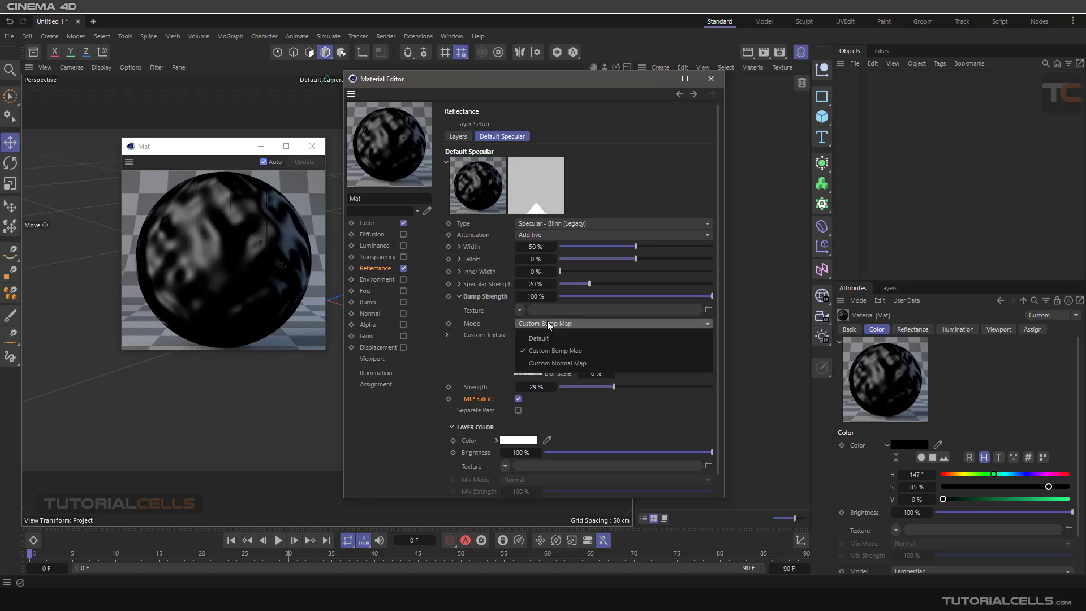
pyautogui.click(551, 361)
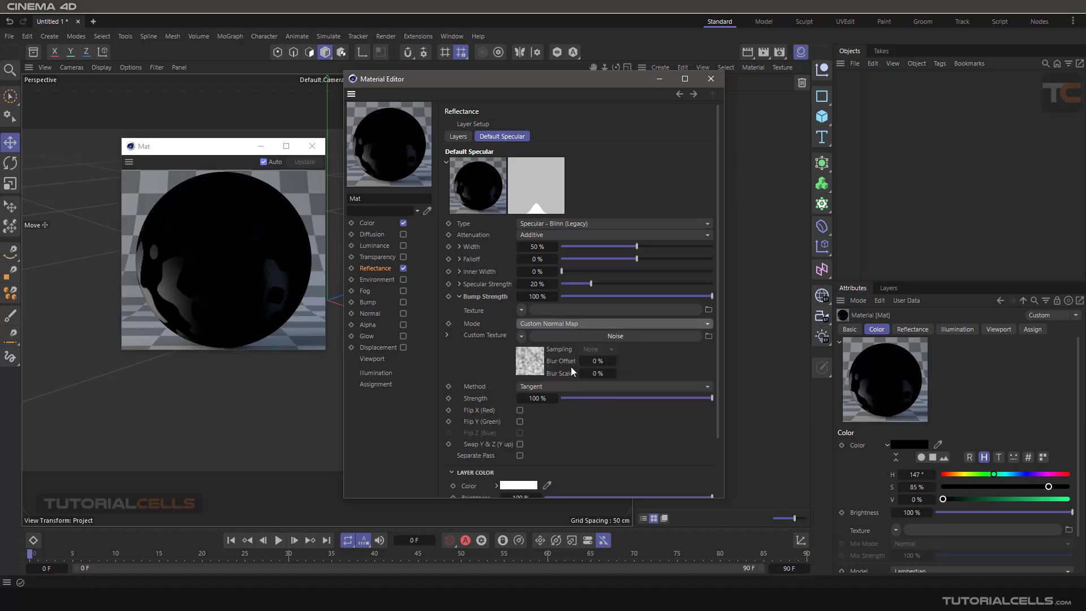
pyautogui.click(521, 336)
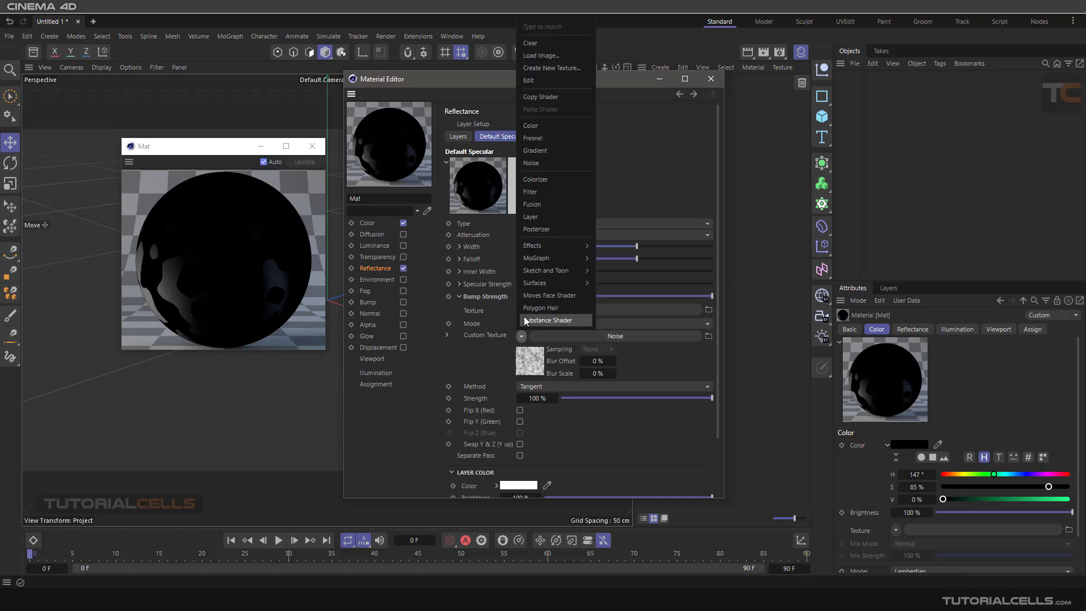
pyautogui.moveTo(569, 246)
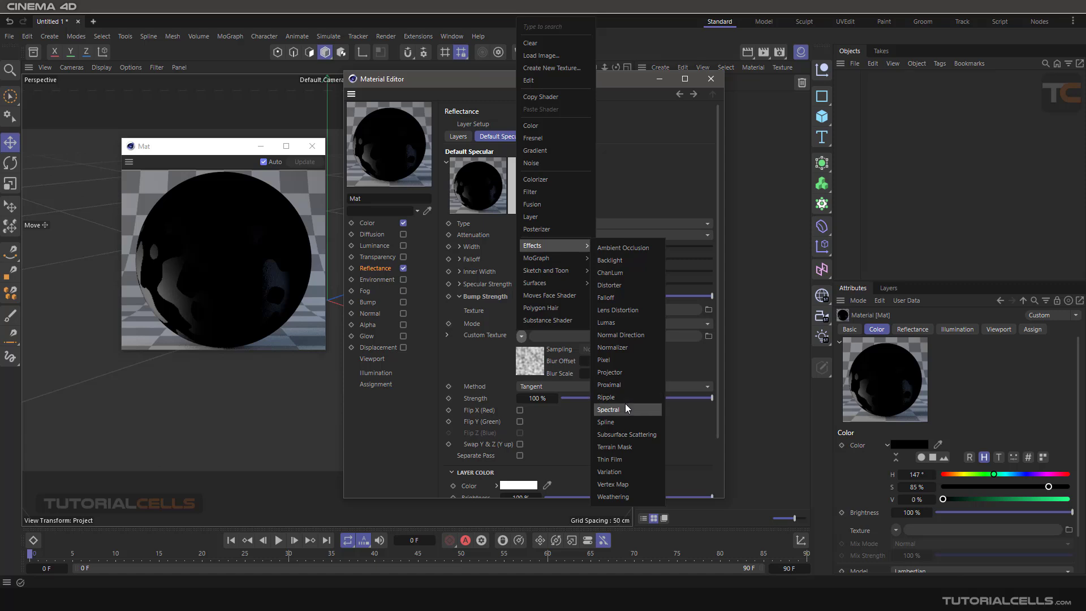
pyautogui.click(622, 347)
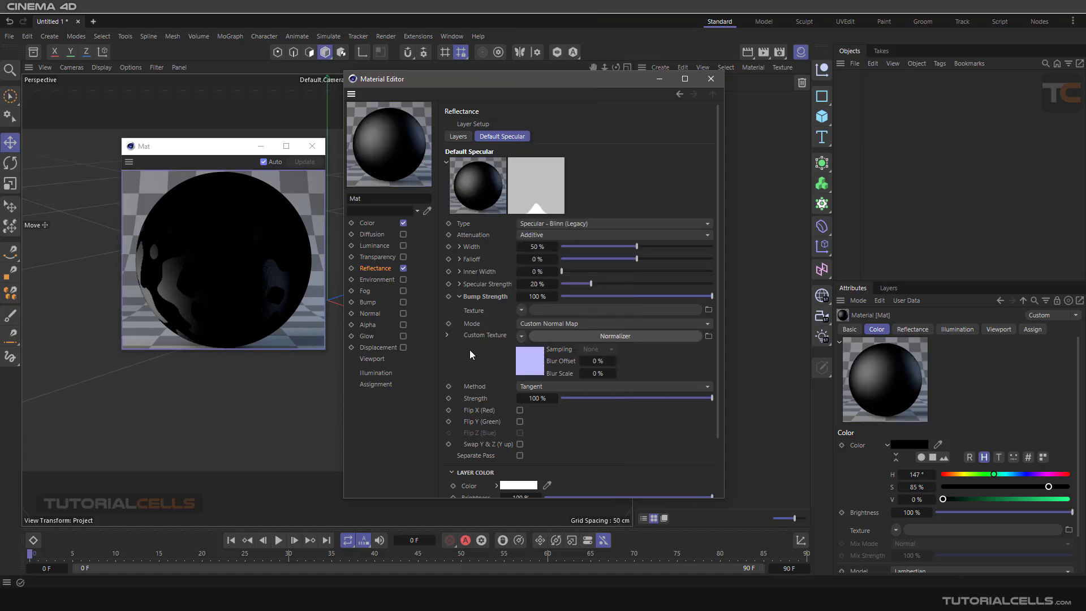
# Set the Normalizer strength to 330% and its Noise contrast to 69%, and return to the reflectance settings.
pyautogui.click(571, 337)
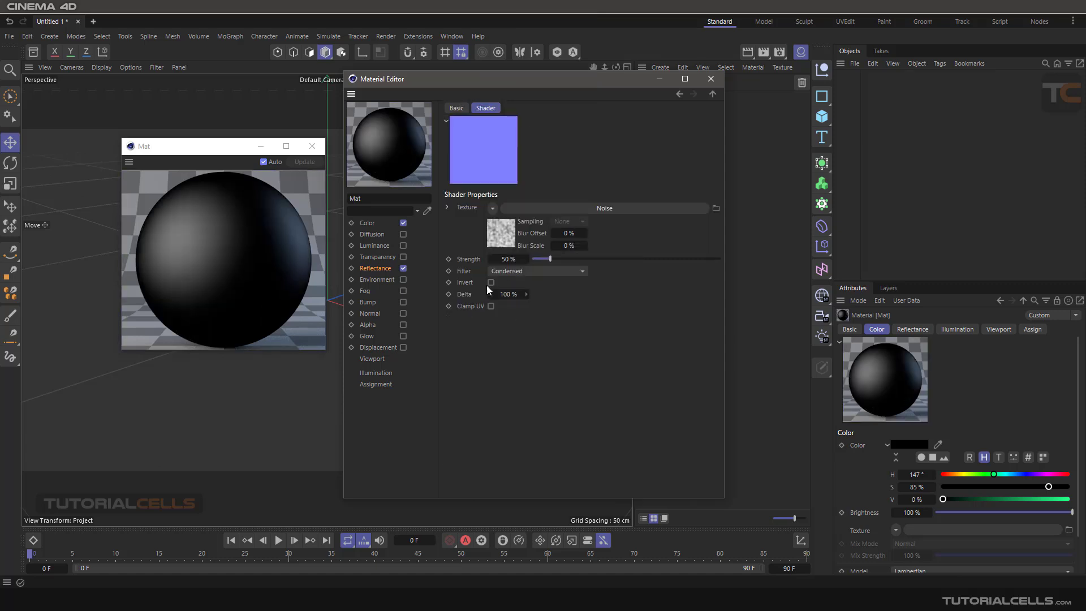
pyautogui.moveTo(560, 261); pyautogui.dragTo(657, 256)
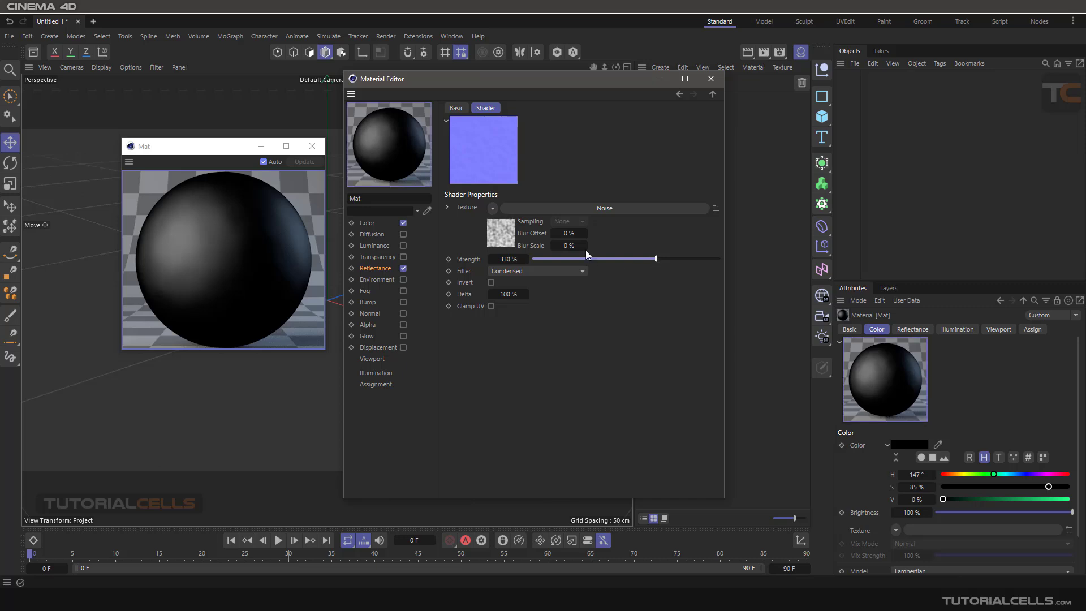
pyautogui.click(561, 207)
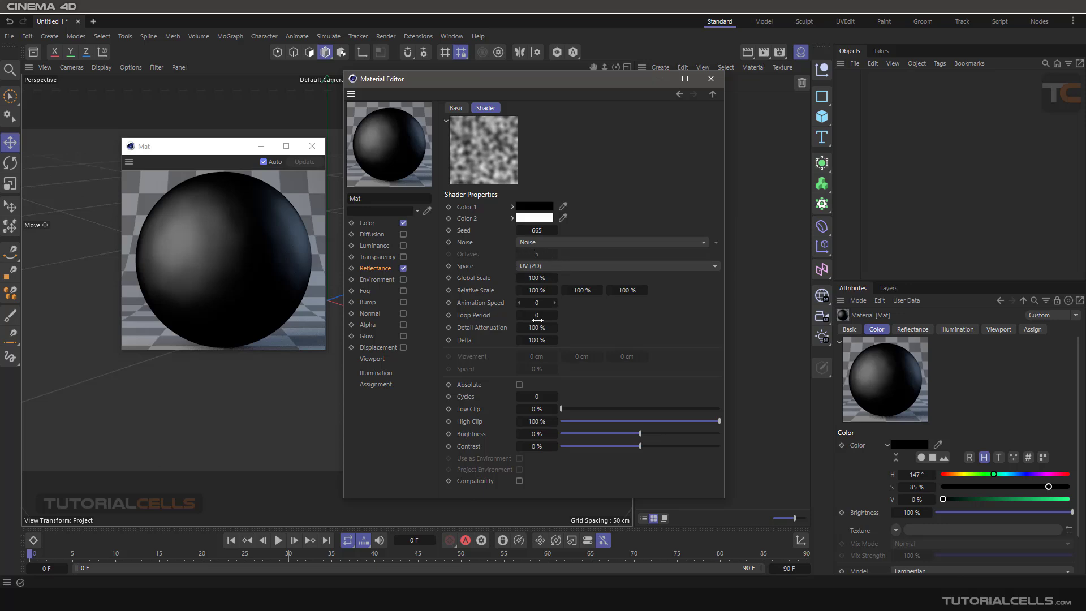
pyautogui.moveTo(640, 445); pyautogui.dragTo(694, 446)
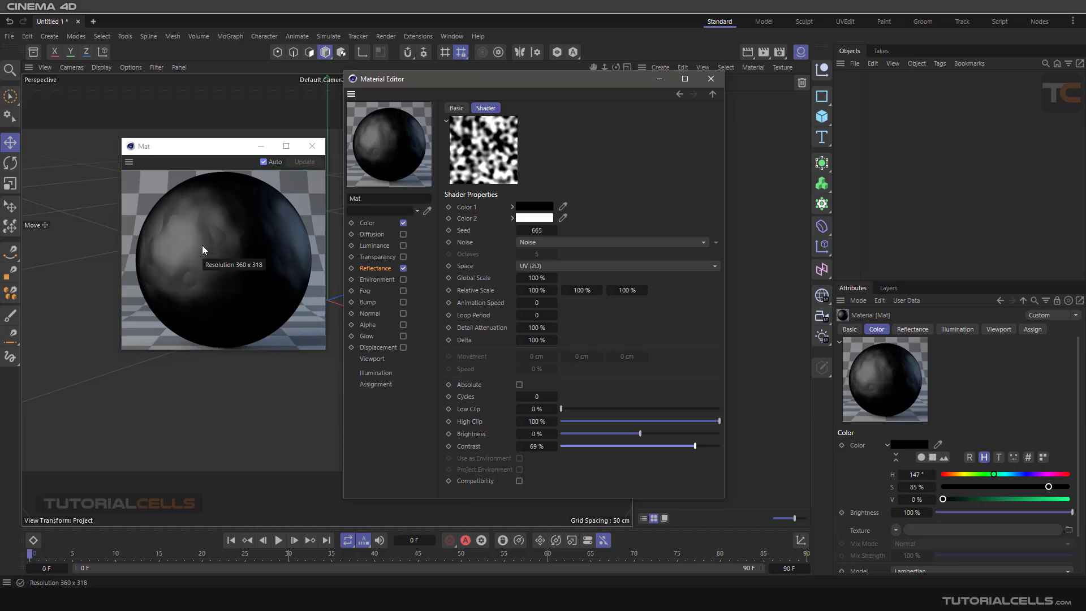
pyautogui.click(375, 268)
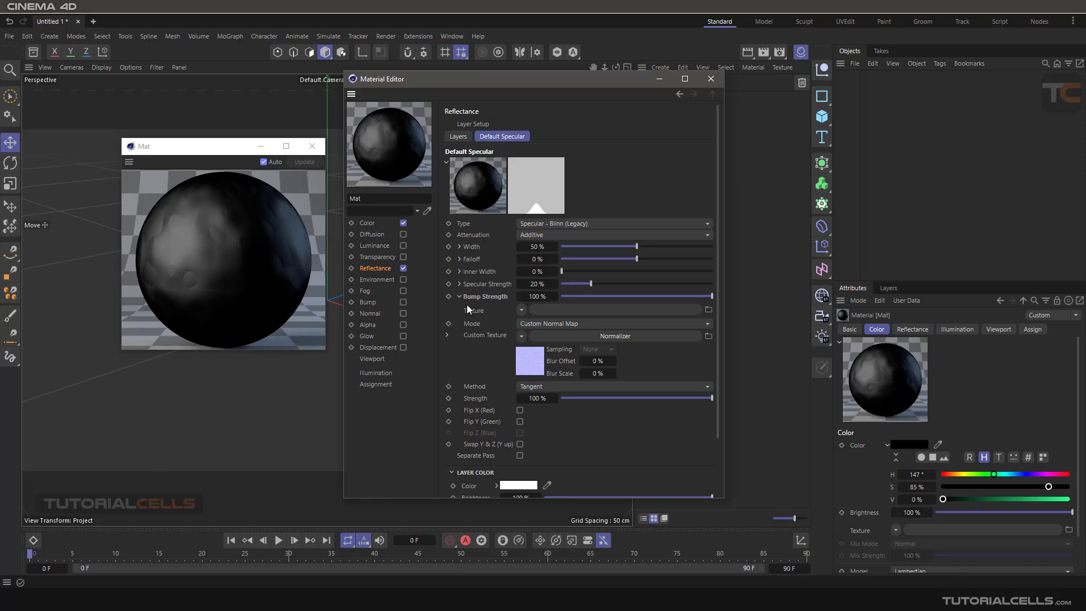
# Restore the Bump Strength mode of the Default Specular layer to Default.
pyautogui.click(521, 310)
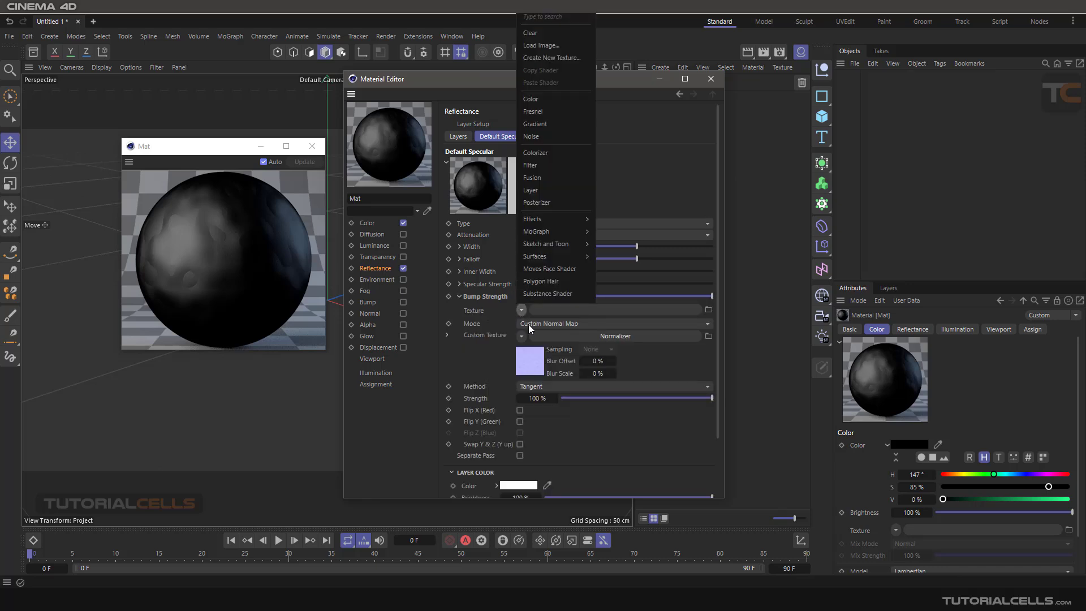
pyautogui.click(523, 337)
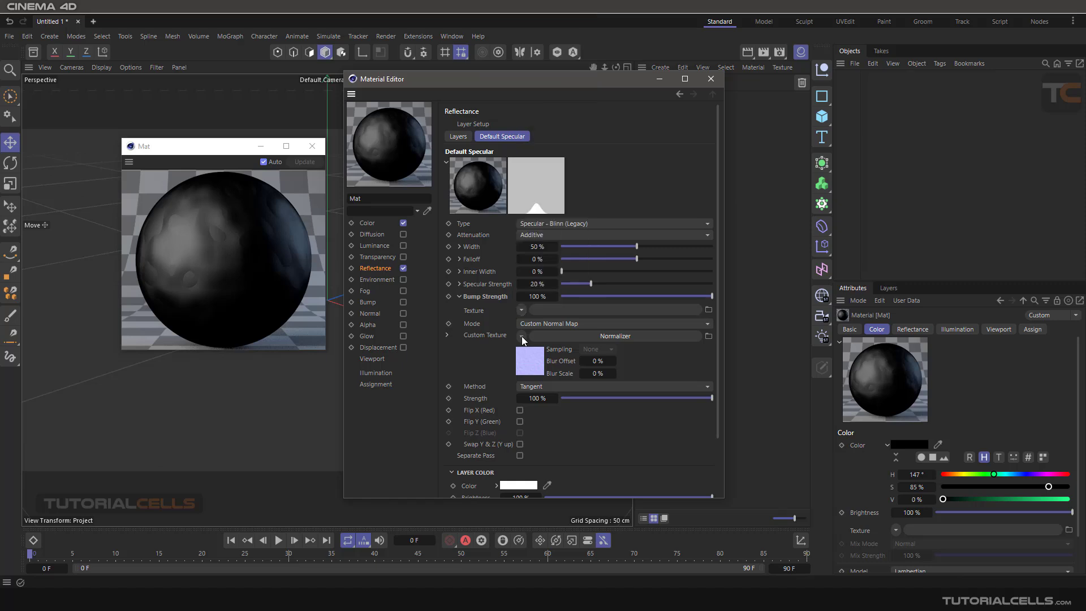
pyautogui.click(534, 323)
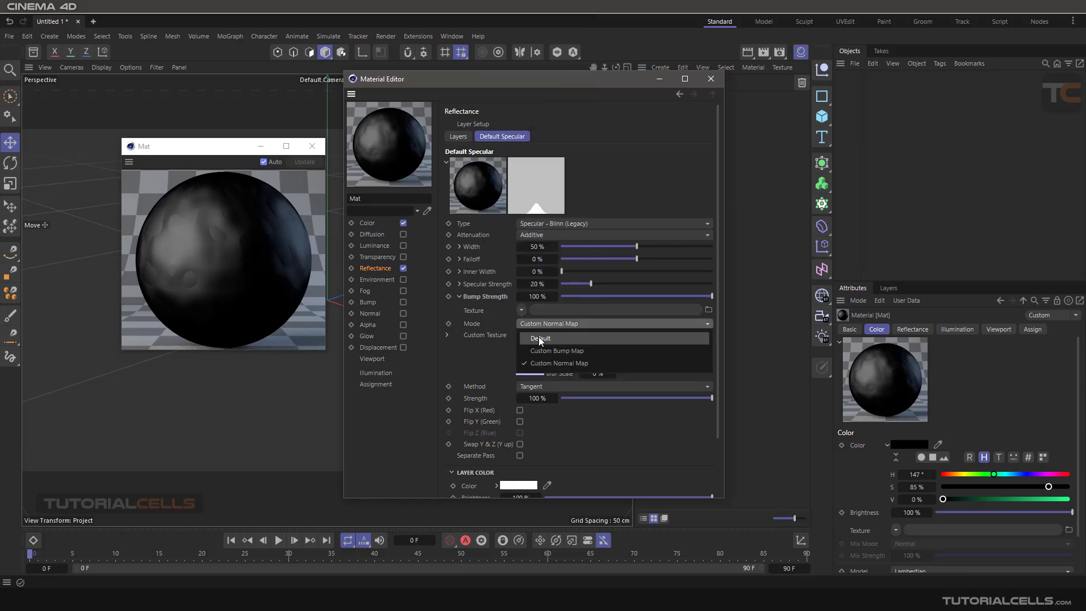
pyautogui.click(532, 335)
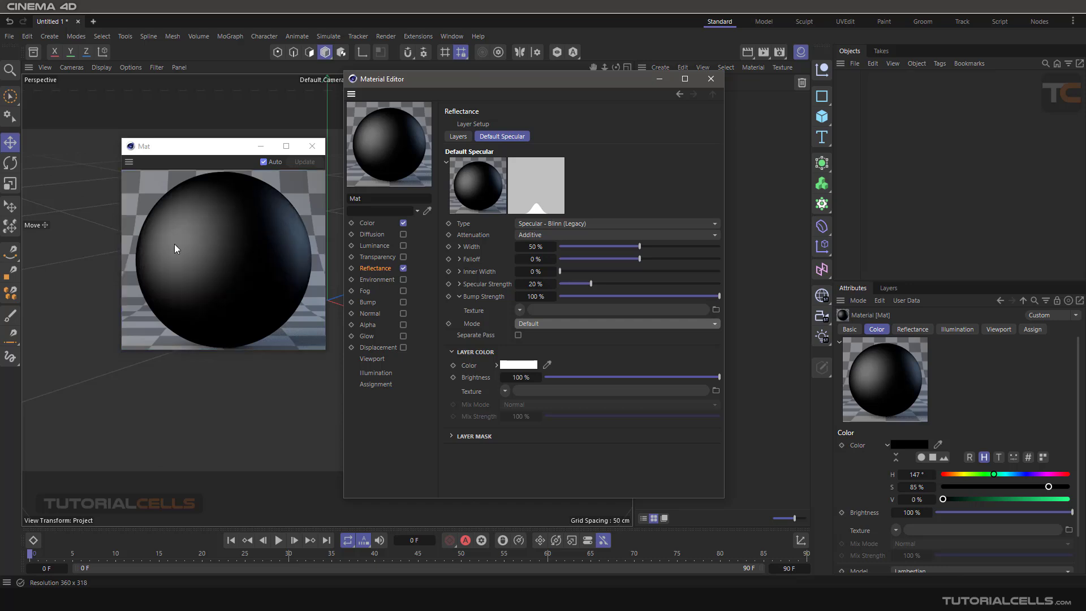
pyautogui.click(478, 336)
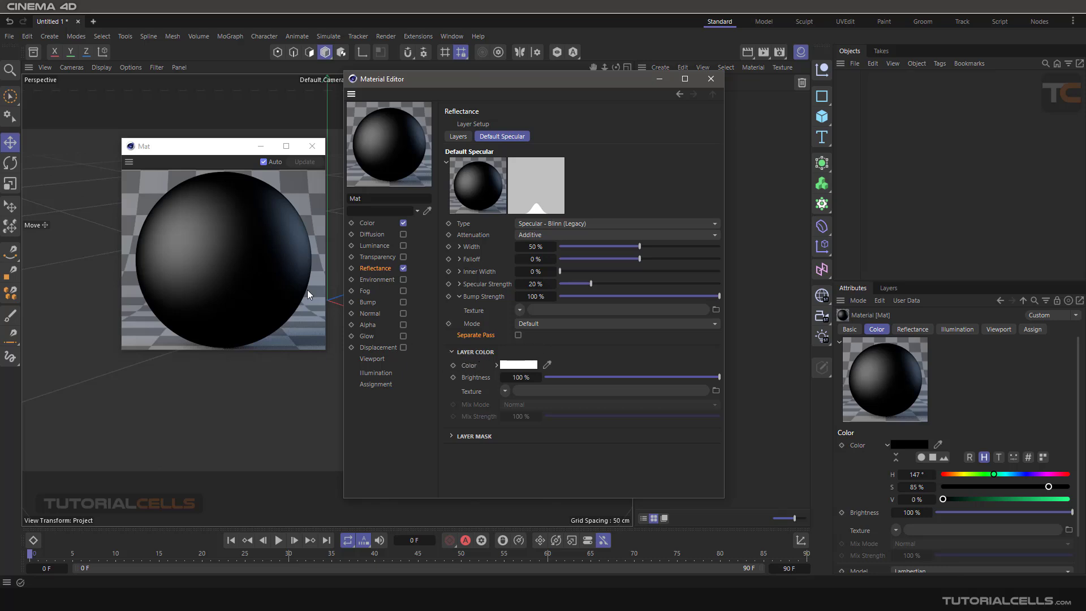
# Set the Layer Color to bright red, and try a layer brightness of 25% before restoring it to 100%.
pyautogui.click(507, 366)
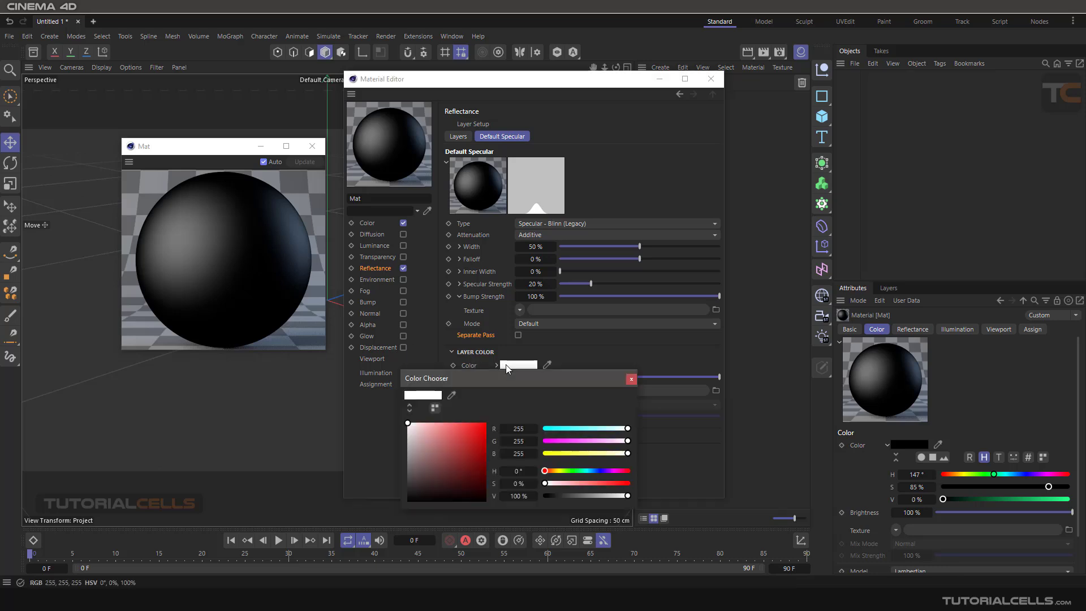
pyautogui.moveTo(493, 380); pyautogui.dragTo(526, 368)
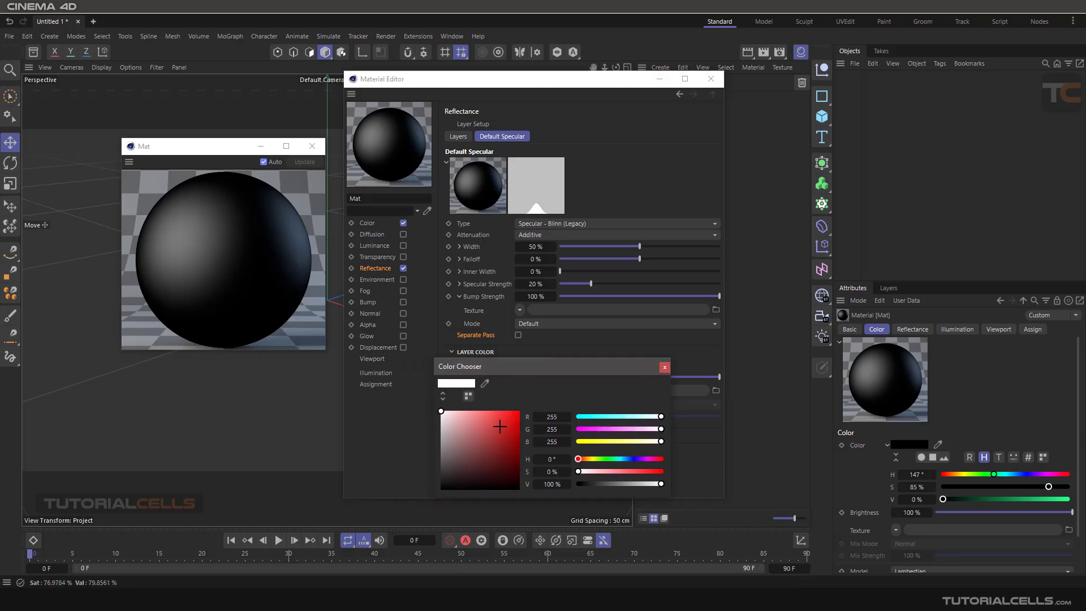
pyautogui.moveTo(500, 427); pyautogui.dragTo(518, 413)
pyautogui.click(665, 367)
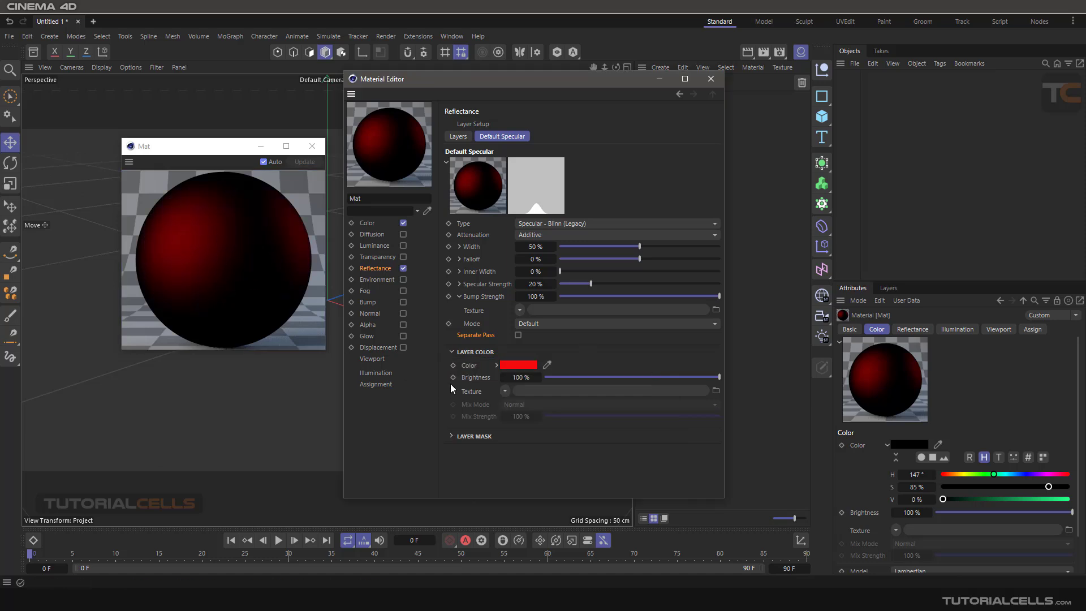
pyautogui.moveTo(653, 378); pyautogui.dragTo(620, 377)
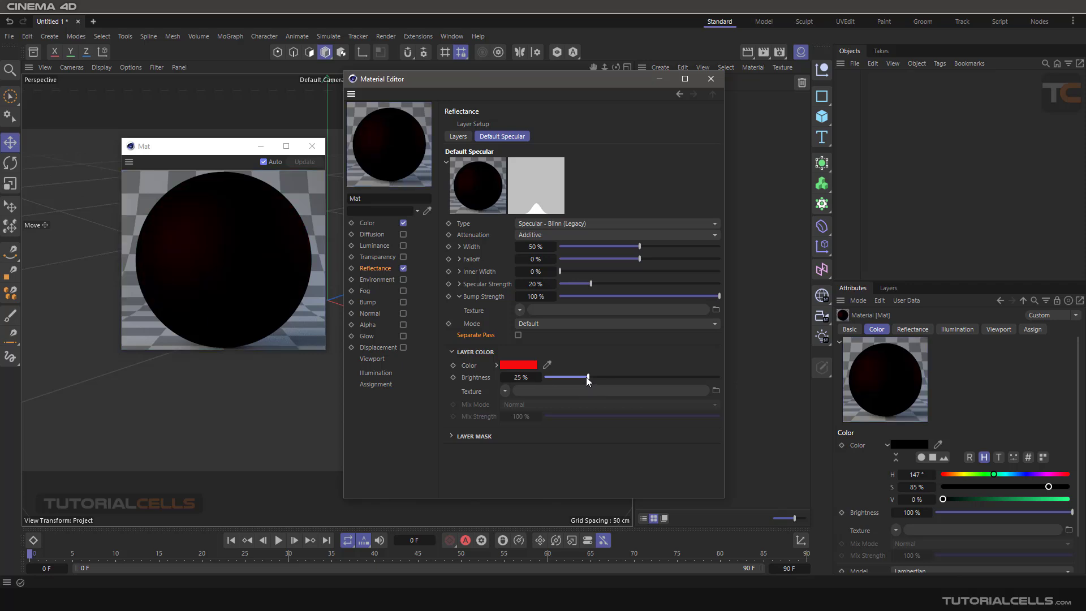
pyautogui.moveTo(628, 378); pyautogui.dragTo(721, 378)
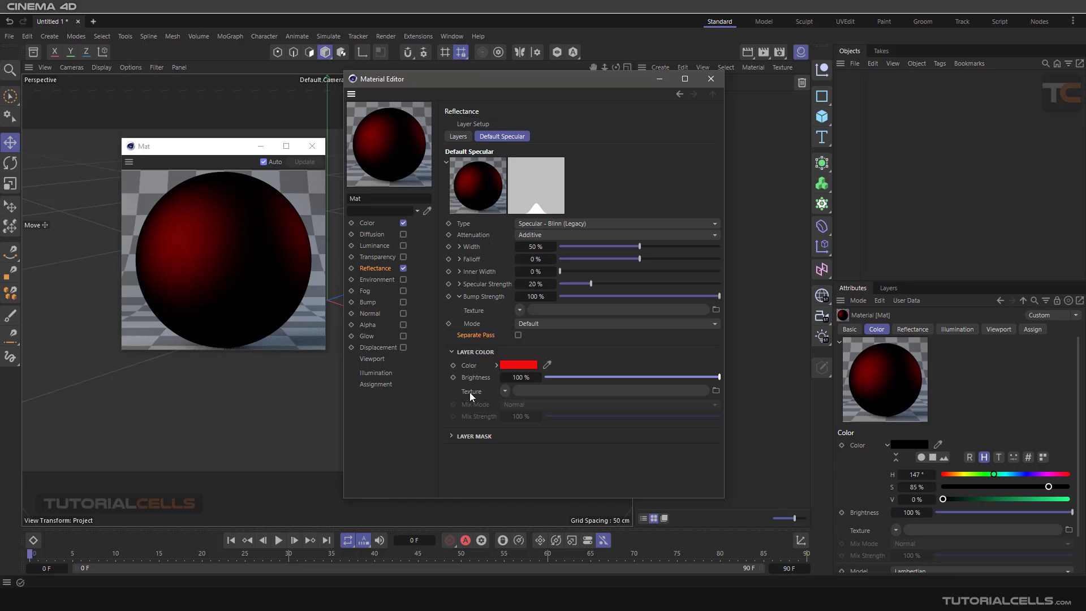
# Examine the shaders available for the Layer Color texture and the Layer Mask settings.
pyautogui.click(504, 391)
pyautogui.click(504, 392)
pyautogui.click(504, 391)
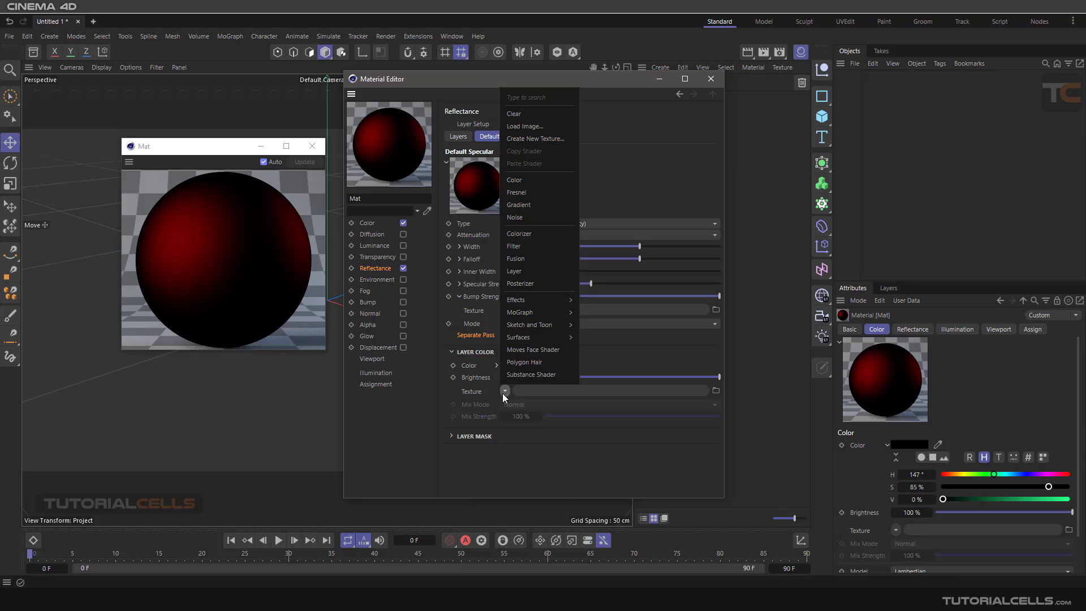
pyautogui.click(432, 388)
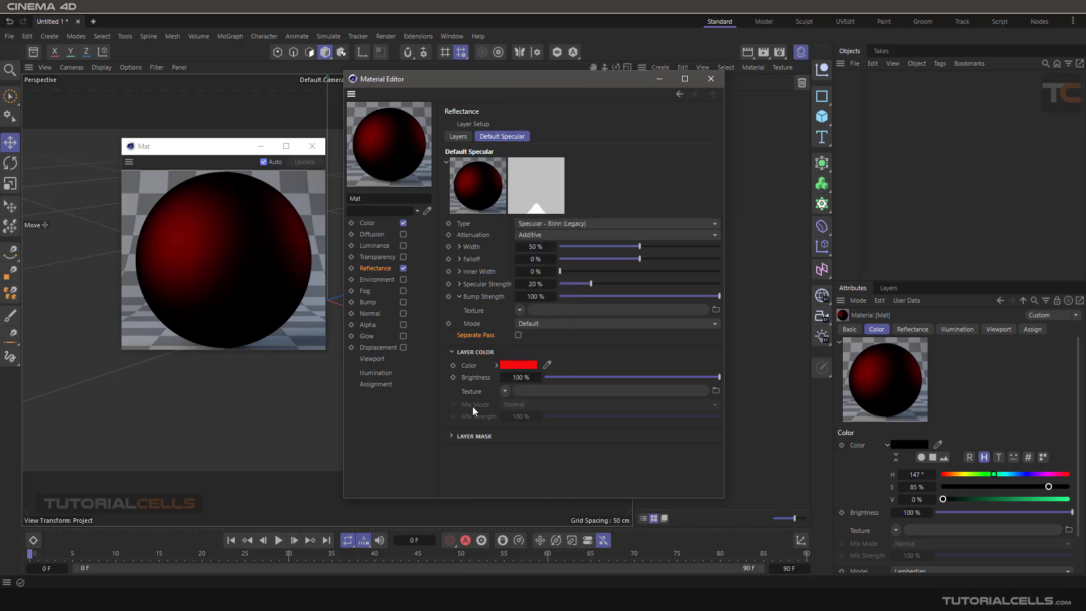
pyautogui.click(504, 391)
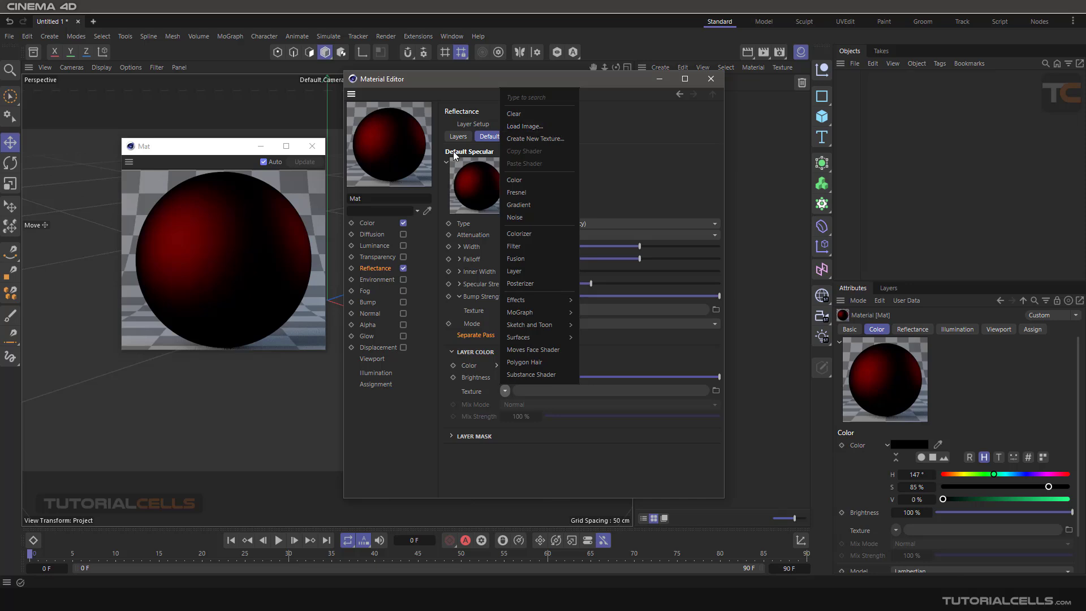
pyautogui.click(459, 435)
pyautogui.click(470, 437)
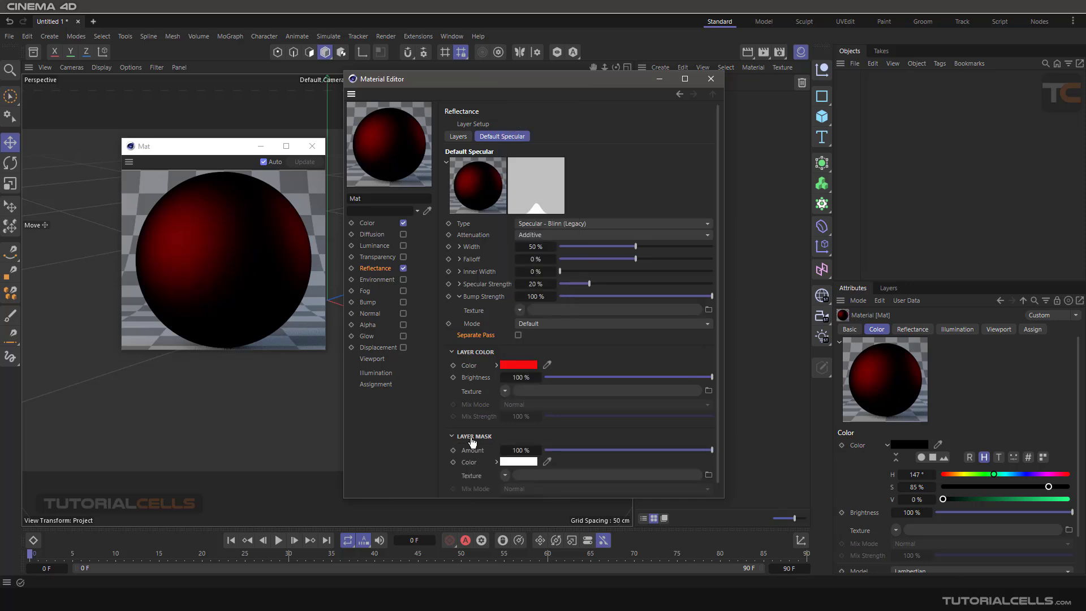
pyautogui.scroll(-1, 535, 450)
pyautogui.scroll(1, 486, 436)
pyautogui.click(475, 437)
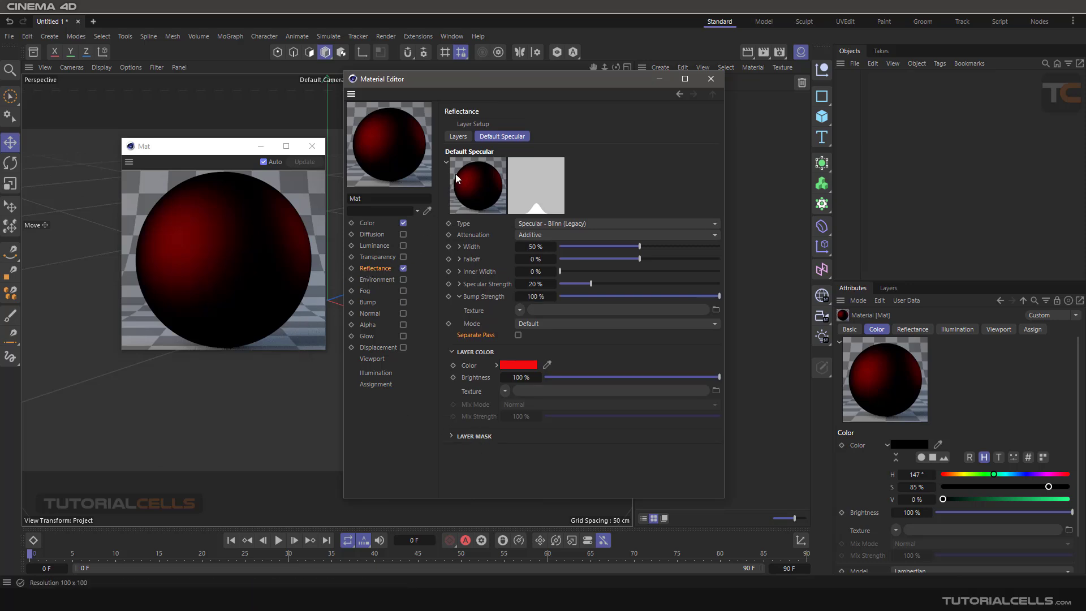
# Review the layer types that can be added to the reflectance channel, and return to the Default Specular settings.
pyautogui.click(458, 137)
pyautogui.click(464, 151)
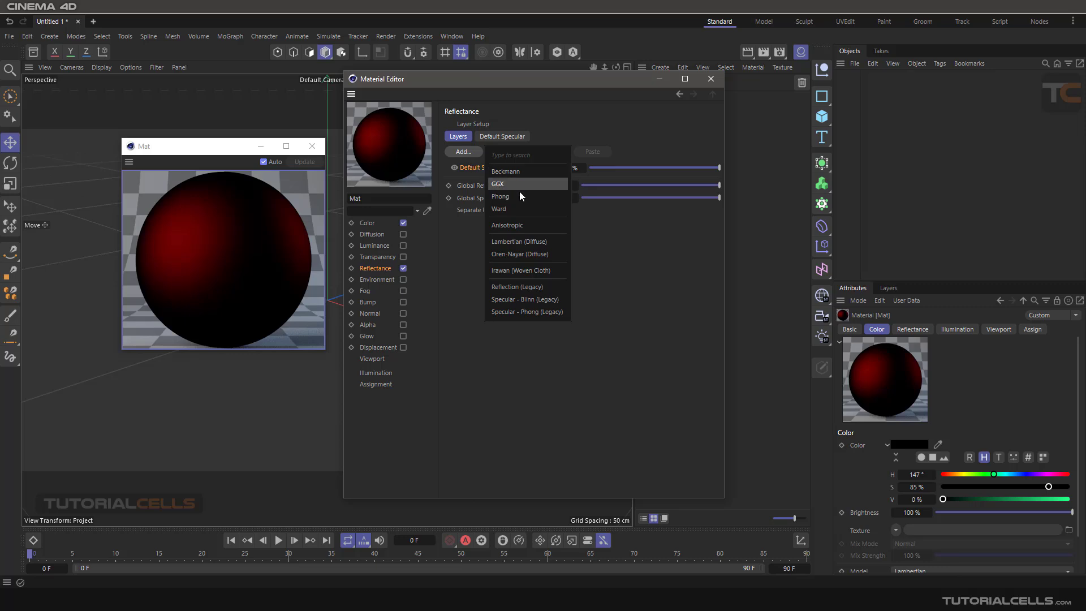
pyautogui.click(464, 305)
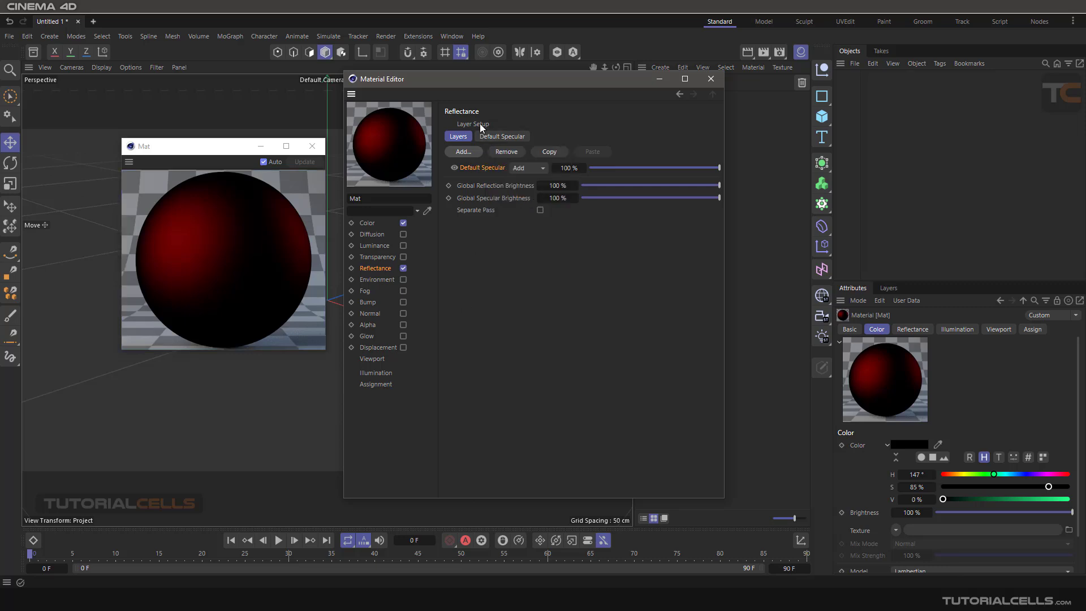
pyautogui.click(501, 136)
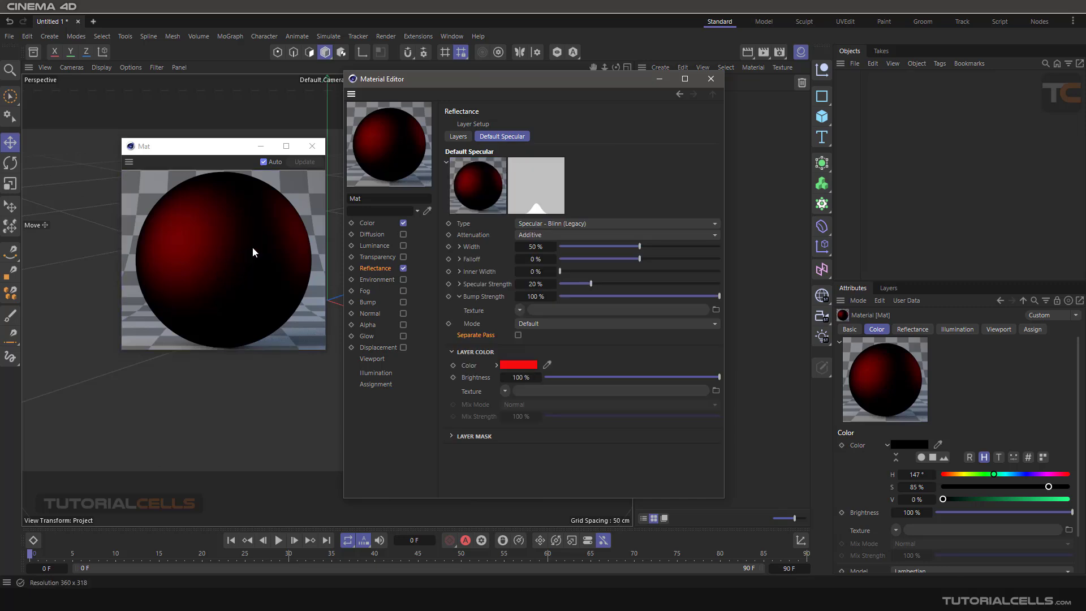